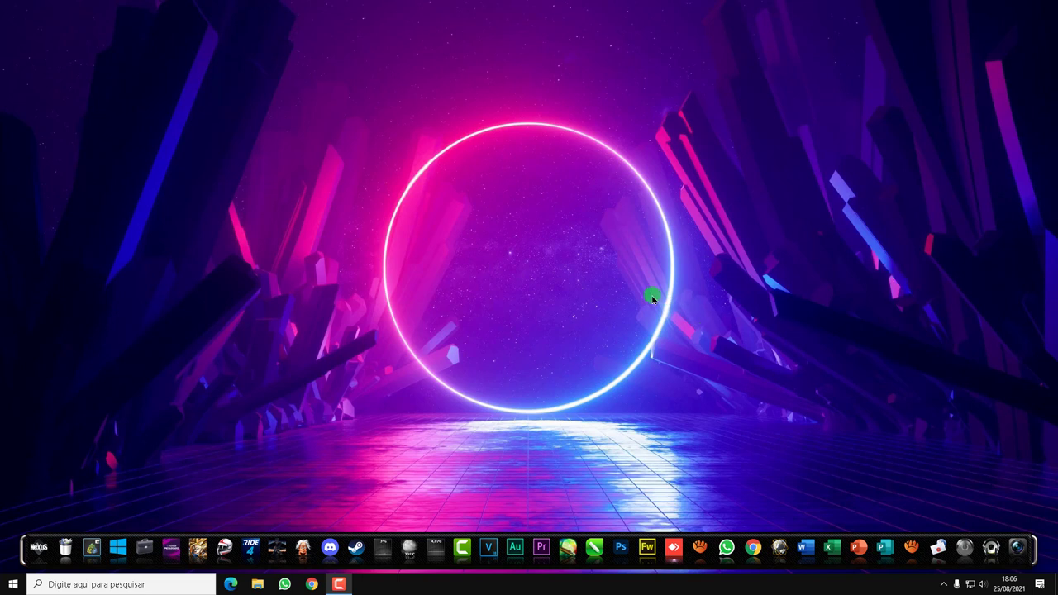
Step: Open CorelDRAW and create a new single-page A4 portrait document with CMYK colours at 300 dpi
{"action": "left_click", "coordinate": [594, 546]}
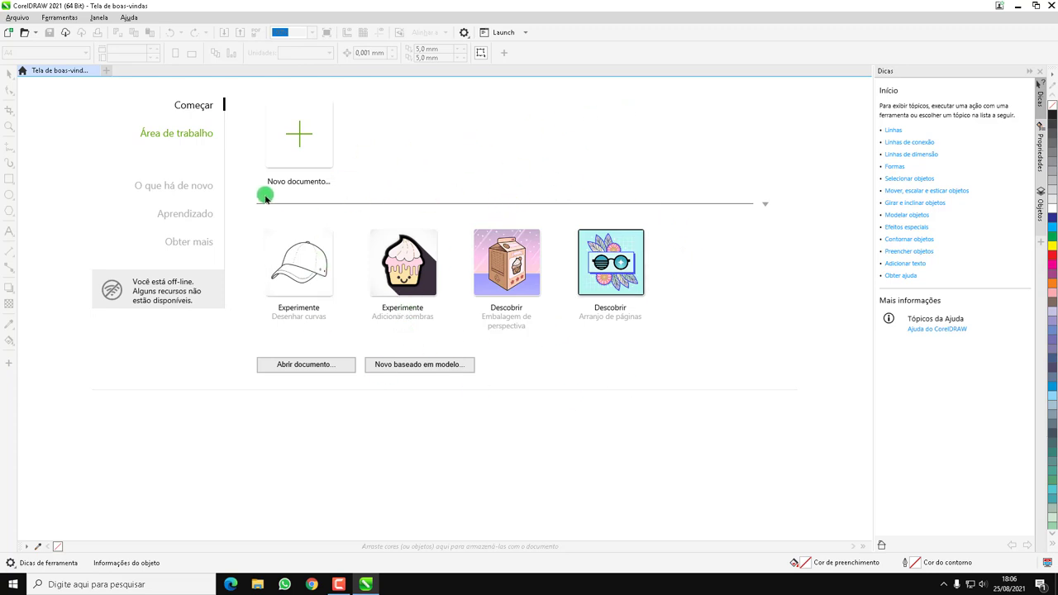
{"action": "left_click", "coordinate": [307, 135]}
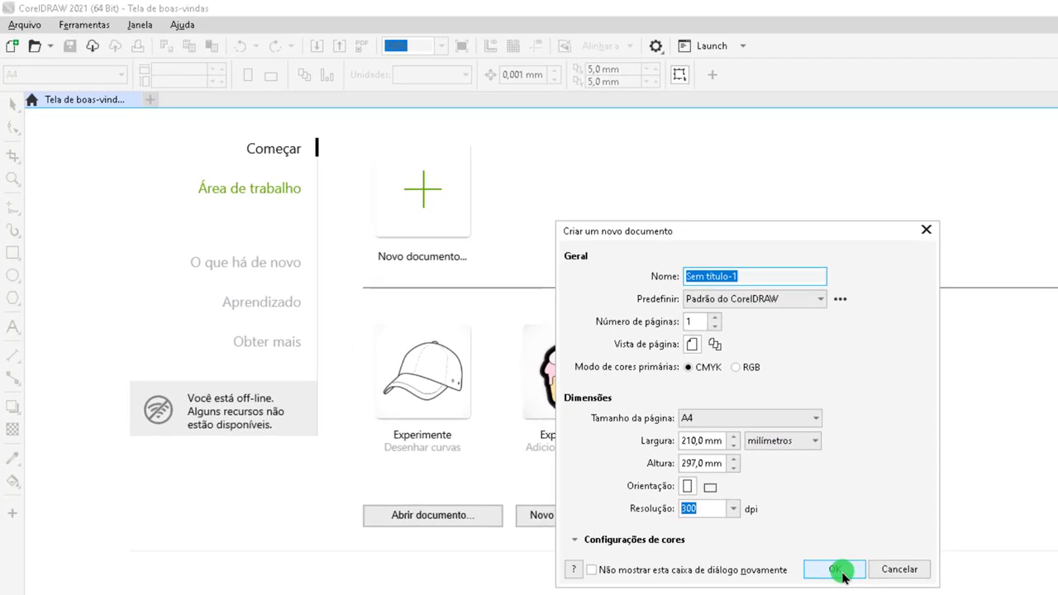
{"action": "left_click", "coordinate": [842, 573]}
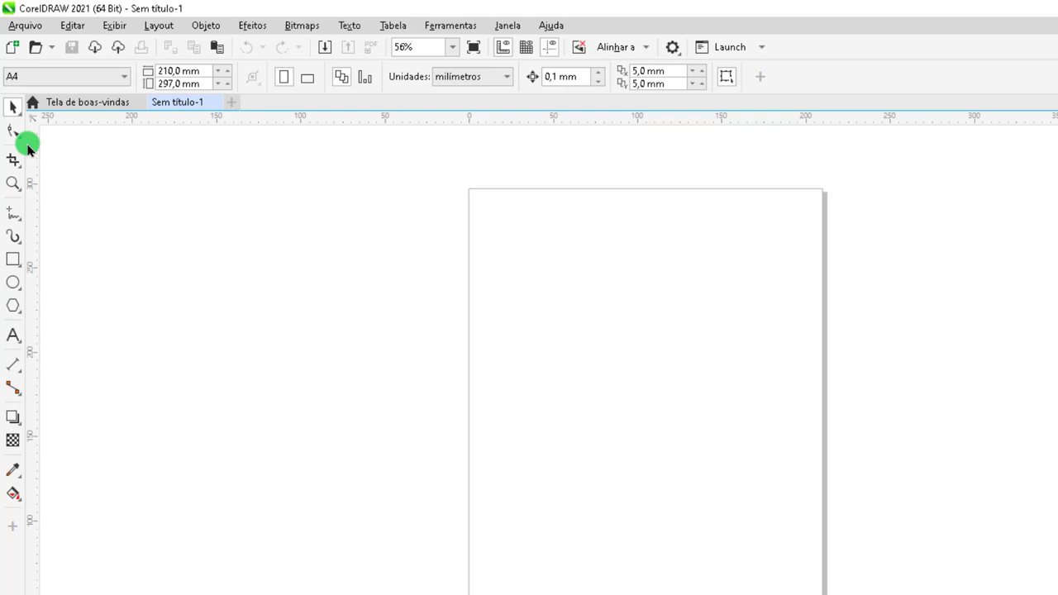
{"action": "left_click", "coordinate": [13, 419]}
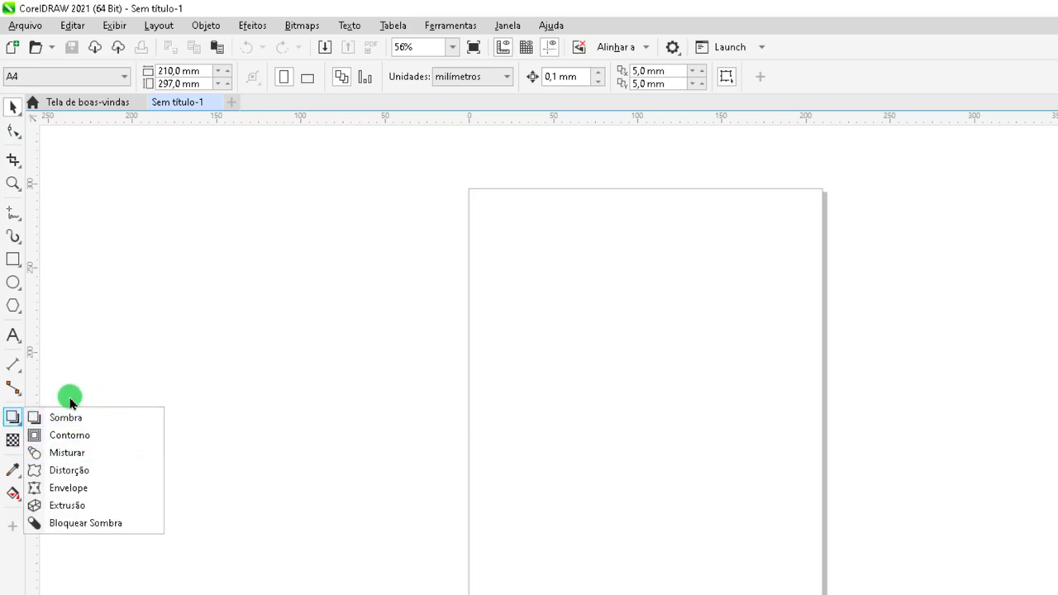
{"action": "left_click", "coordinate": [14, 314]}
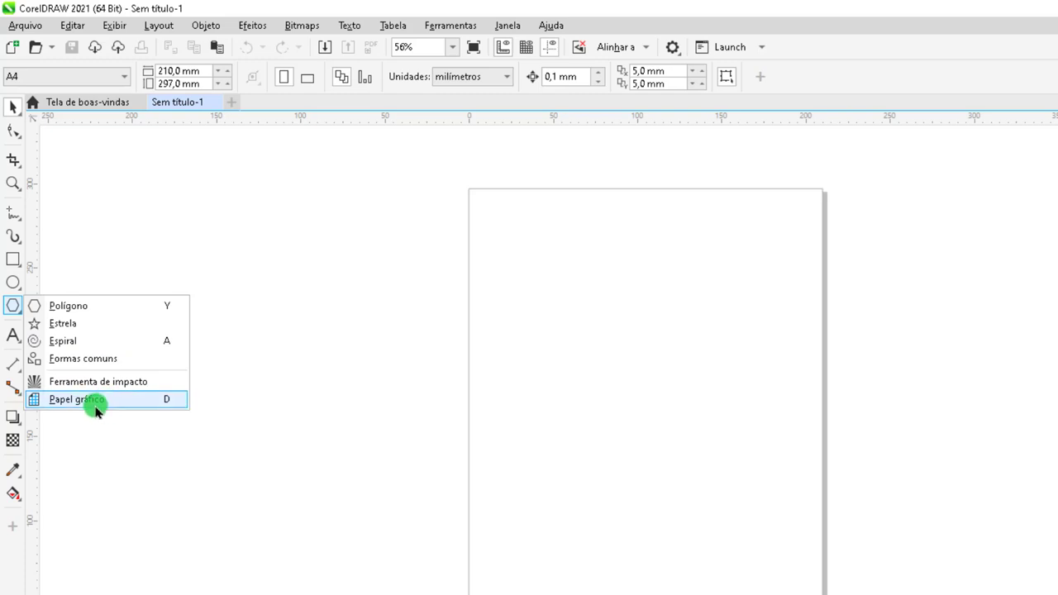
{"action": "left_click", "coordinate": [60, 358]}
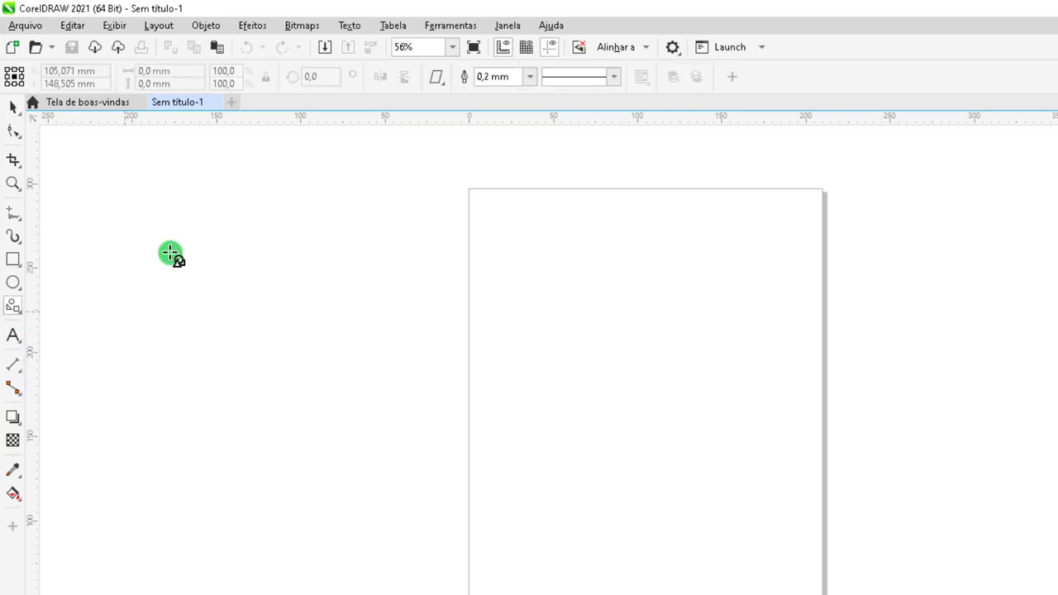
{"action": "left_click", "coordinate": [440, 78]}
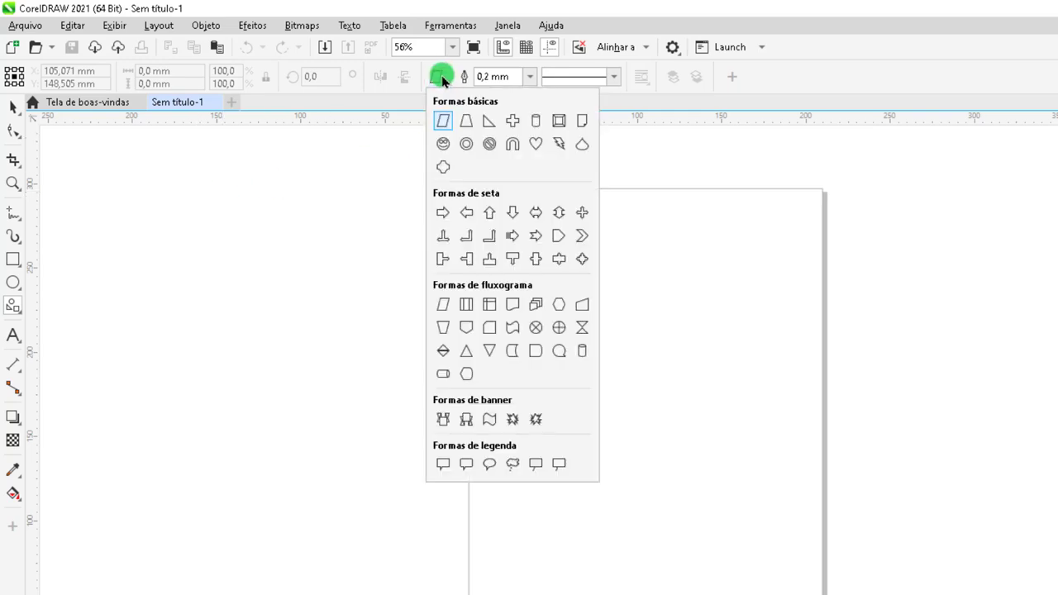
{"action": "left_click", "coordinate": [441, 77]}
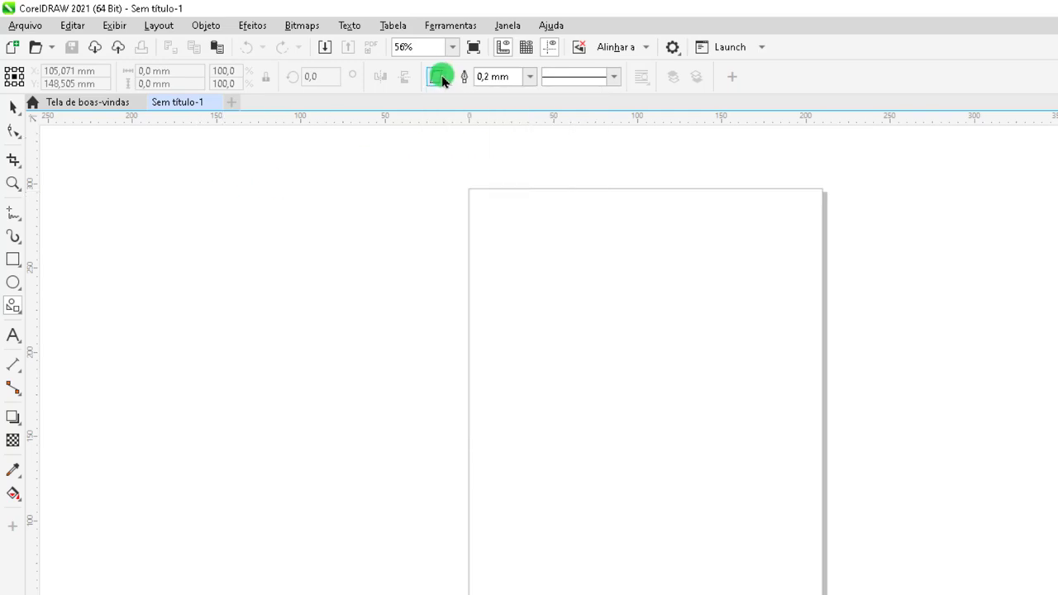
Step: Draw a simple five-point star about 134 by 82 mm in the upper half of the page
{"action": "left_click", "coordinate": [14, 305]}
{"action": "left_click_drag", "start_coordinate": [12, 300], "coordinate": [73, 329]}
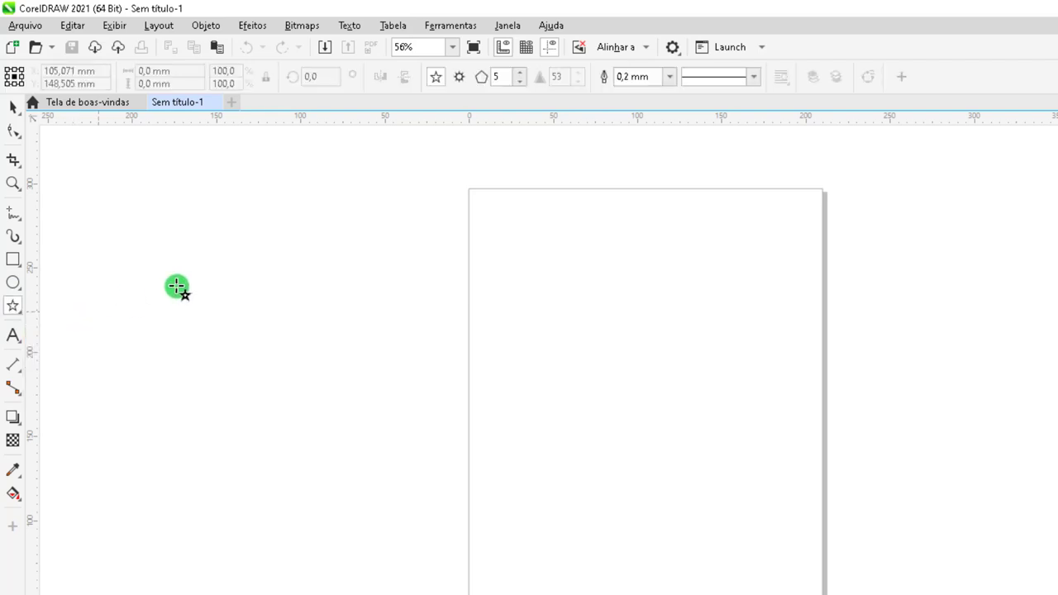
{"action": "left_click", "coordinate": [459, 77]}
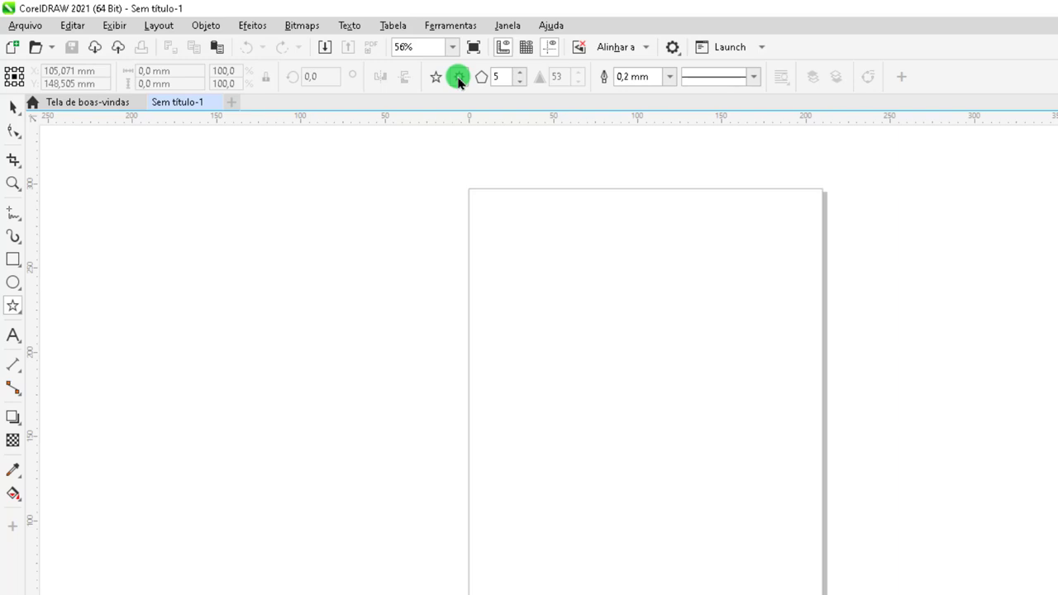
{"action": "left_click", "coordinate": [436, 79]}
{"action": "left_click", "coordinate": [460, 77]}
{"action": "left_click", "coordinate": [440, 78]}
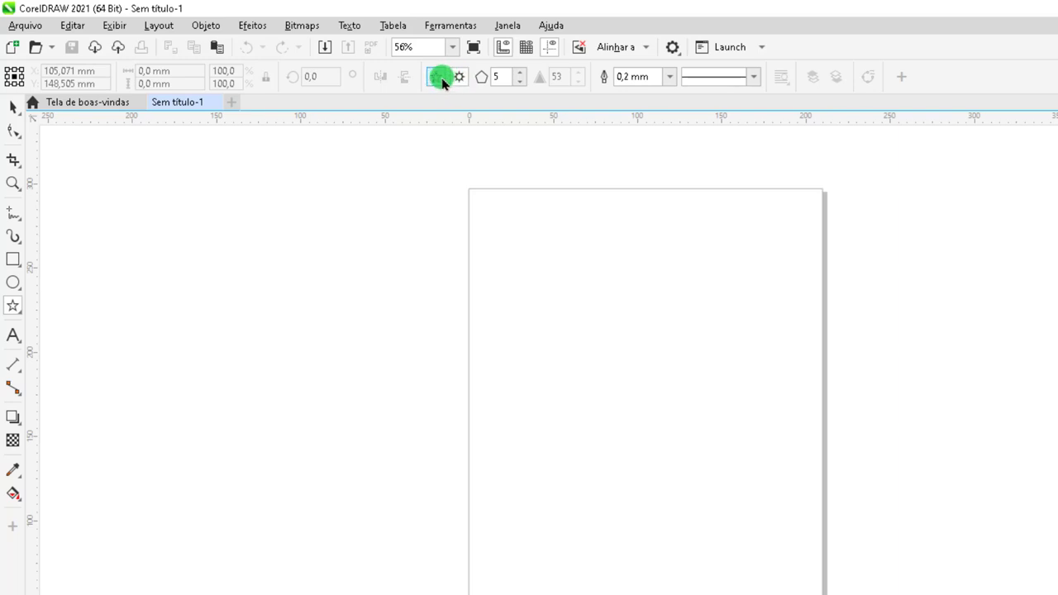
{"action": "left_click_drag", "start_coordinate": [535, 266], "coordinate": [772, 412]}
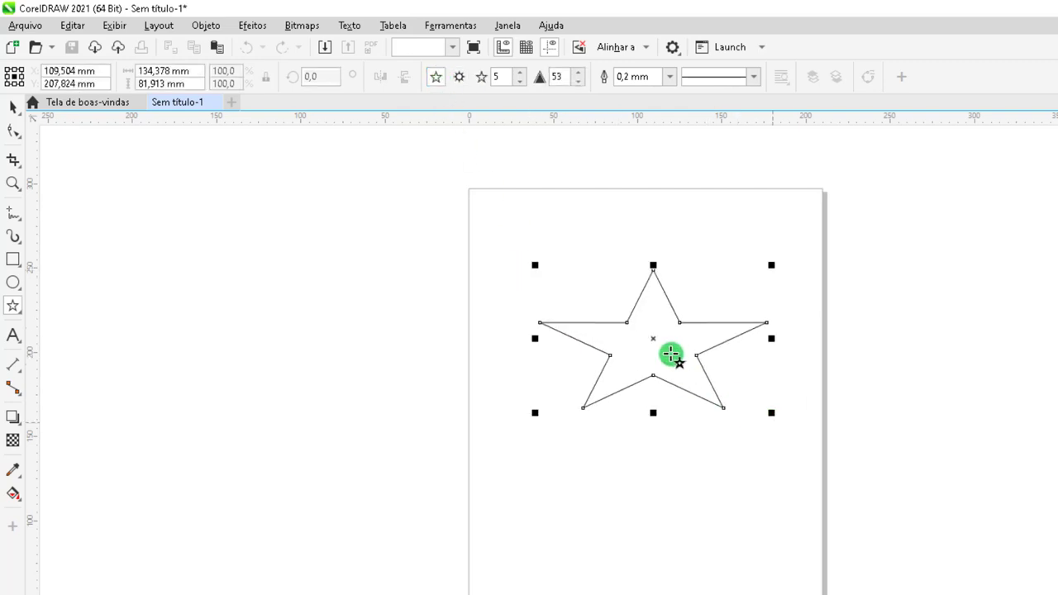
Step: Draw a nine-point complex star about 127 by 88 mm on the lower page and move it up directly beneath the five-point star
{"action": "left_click", "coordinate": [459, 77]}
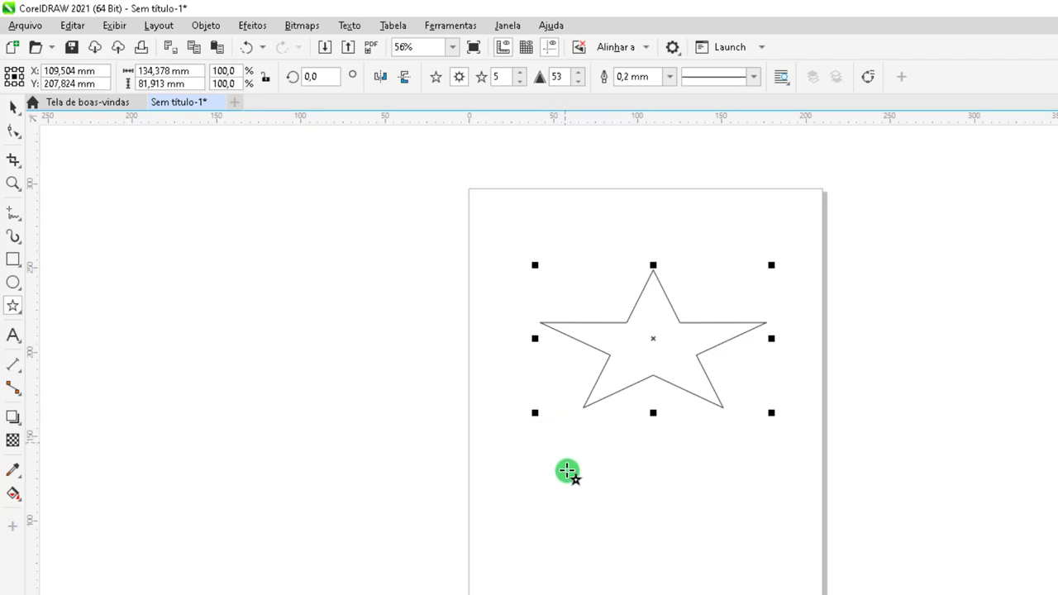
{"action": "left_click_drag", "start_coordinate": [576, 487], "coordinate": [791, 594]}
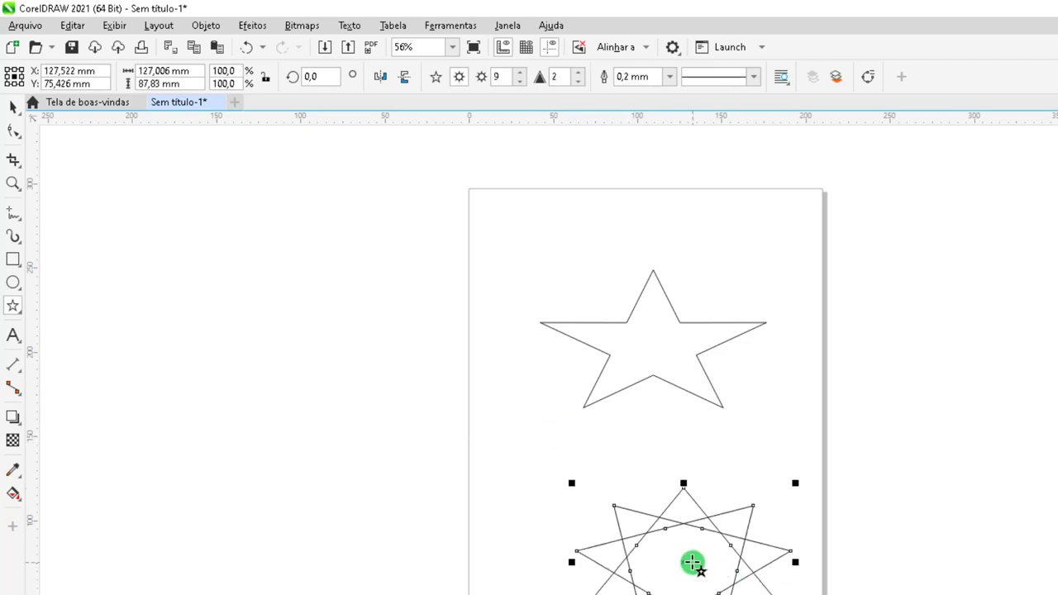
{"action": "left_click", "coordinate": [13, 104]}
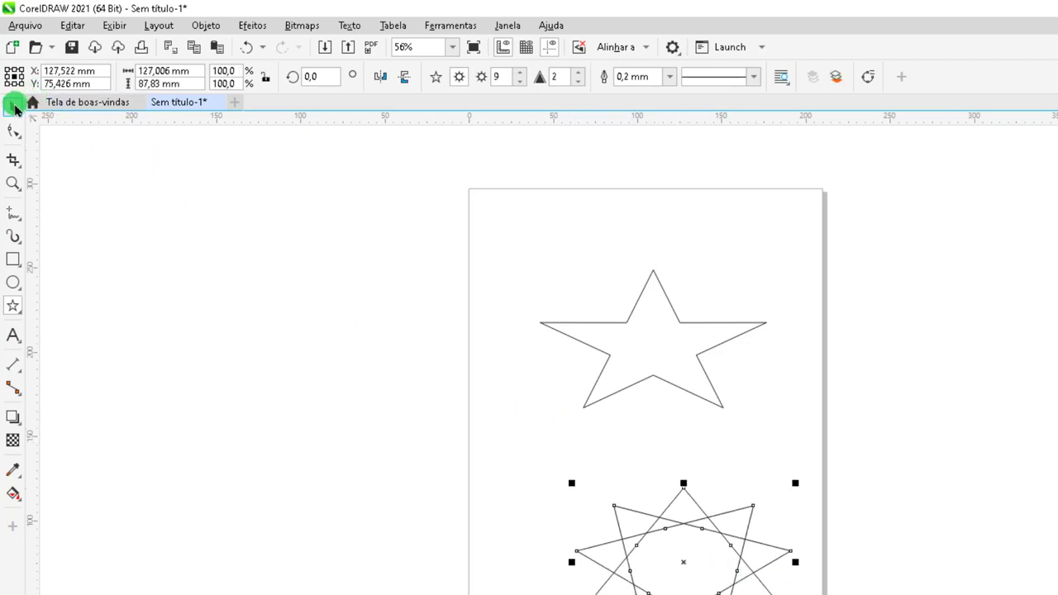
{"action": "left_click", "coordinate": [683, 567]}
{"action": "left_click_drag", "start_coordinate": [683, 567], "coordinate": [639, 494]}
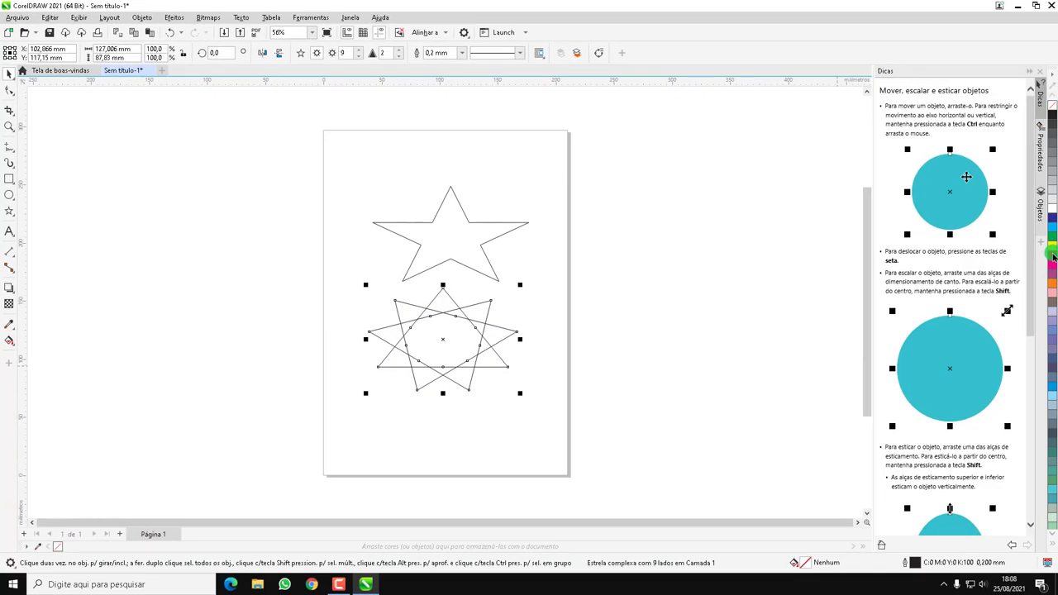
Step: Fill the nine-point complex star with red and the five-point star with yellow
{"action": "left_click", "coordinate": [1053, 256]}
{"action": "left_click", "coordinate": [621, 258]}
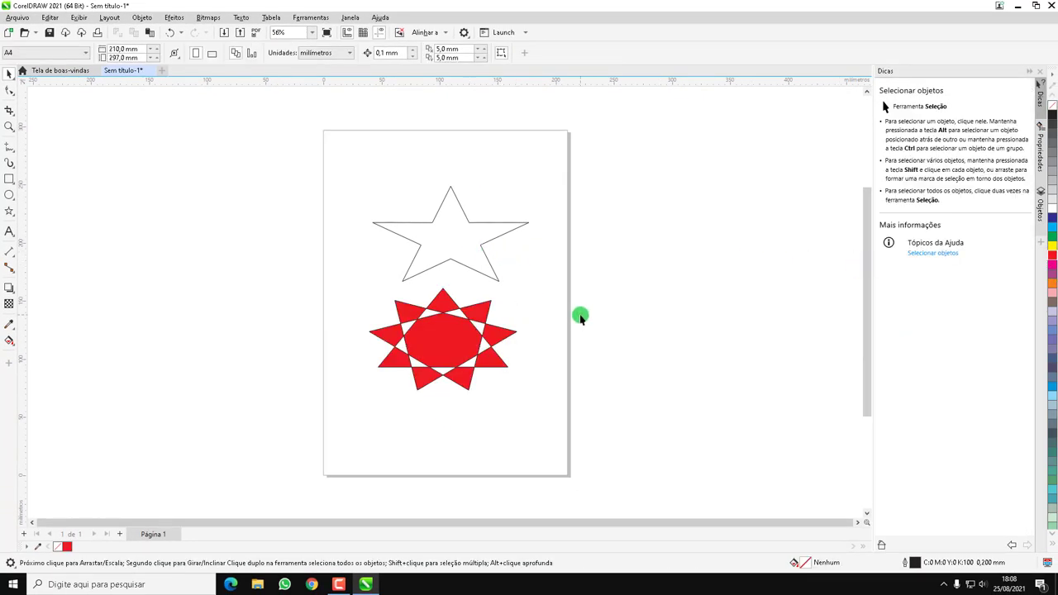
{"action": "left_click", "coordinate": [471, 235]}
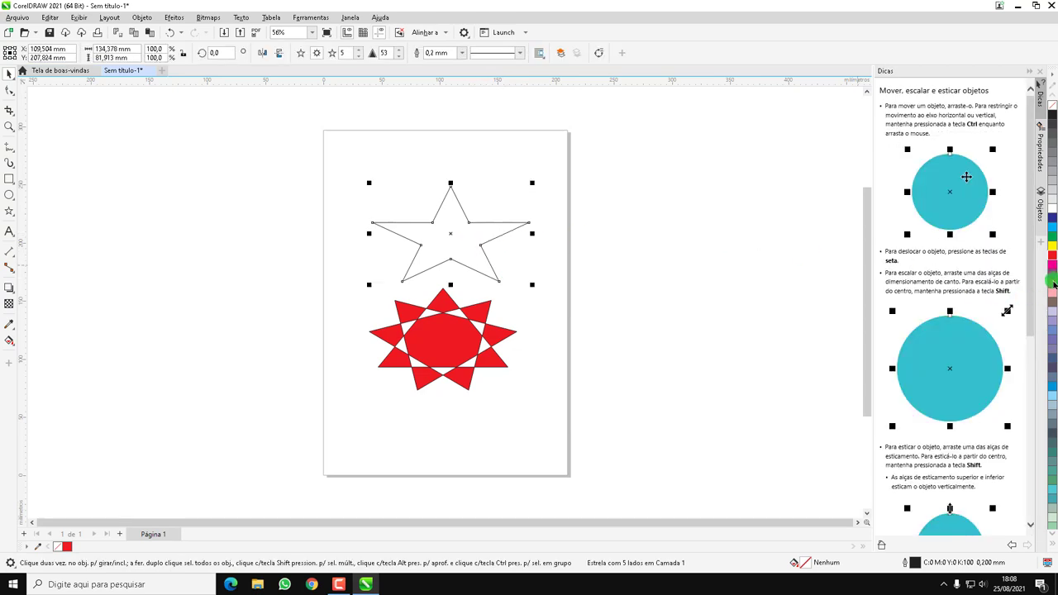
{"action": "left_click", "coordinate": [1054, 235]}
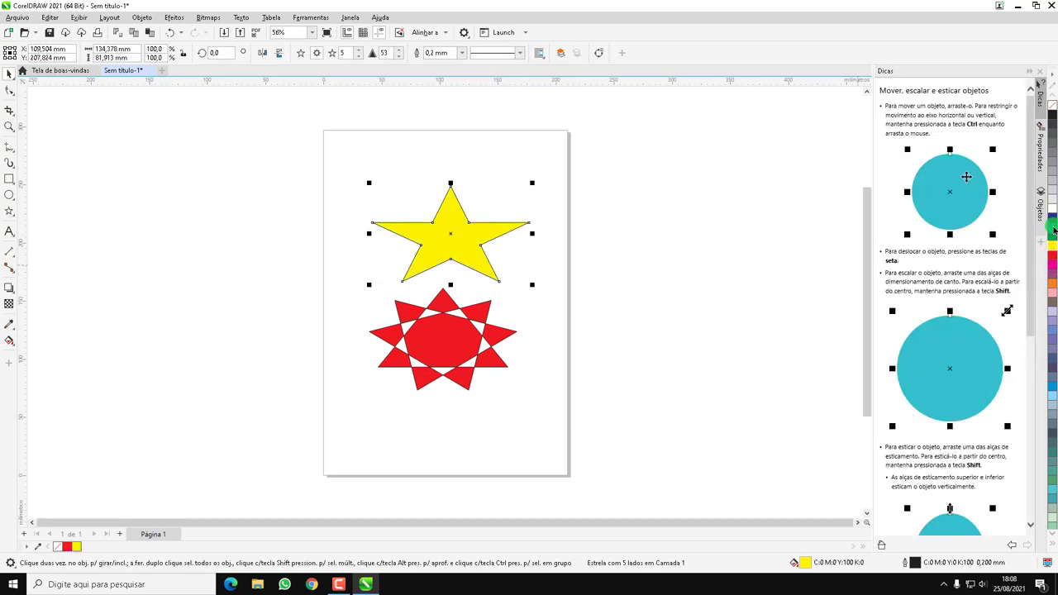
Step: Give the yellow star a cyan outline 4.0 mm thick
{"action": "right_click", "coordinate": [1053, 231]}
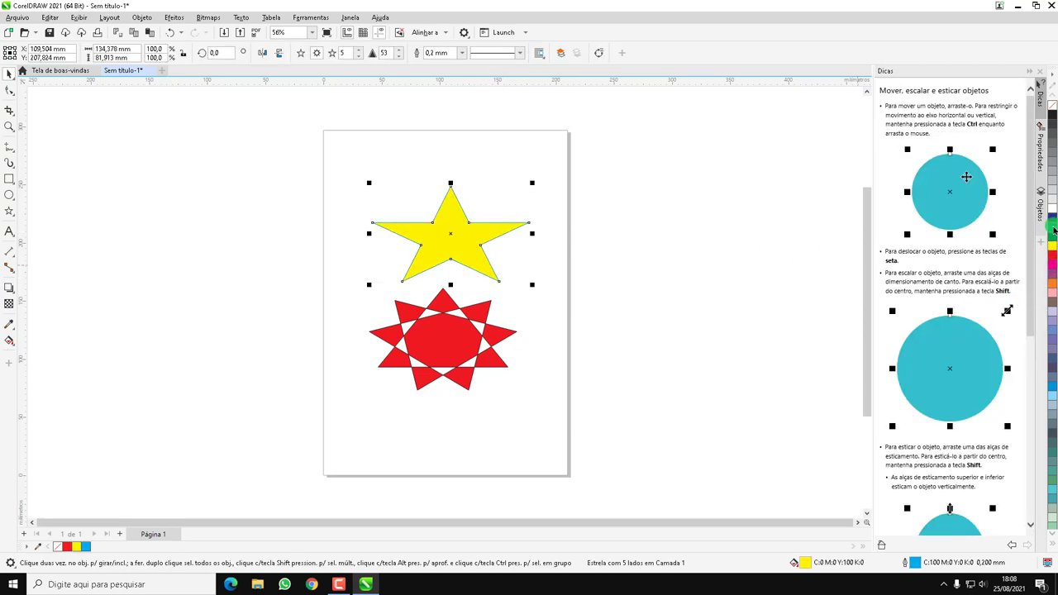
{"action": "left_click", "coordinate": [457, 54]}
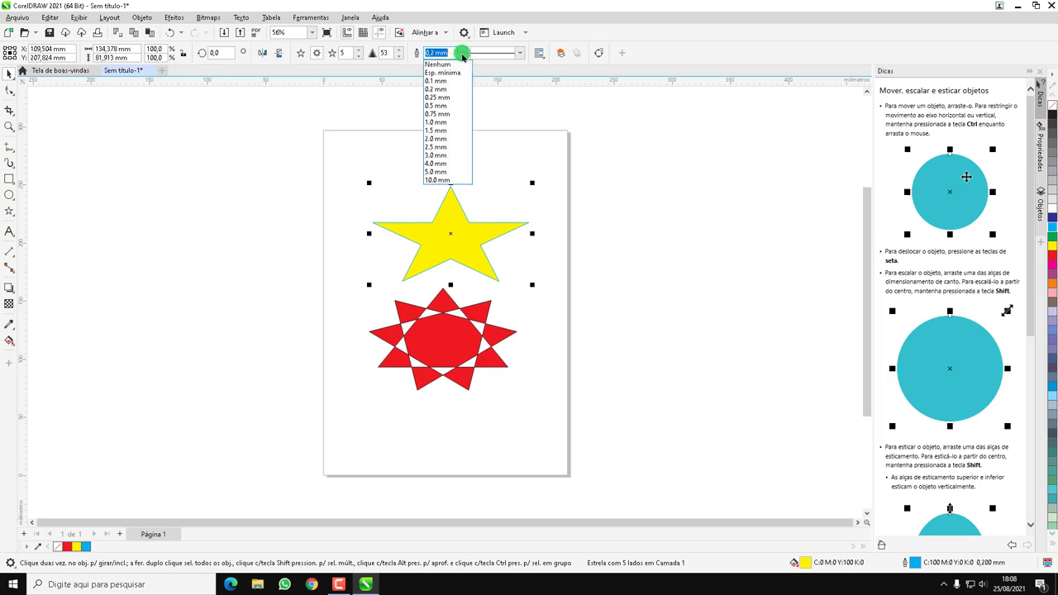
{"action": "left_click", "coordinate": [446, 165]}
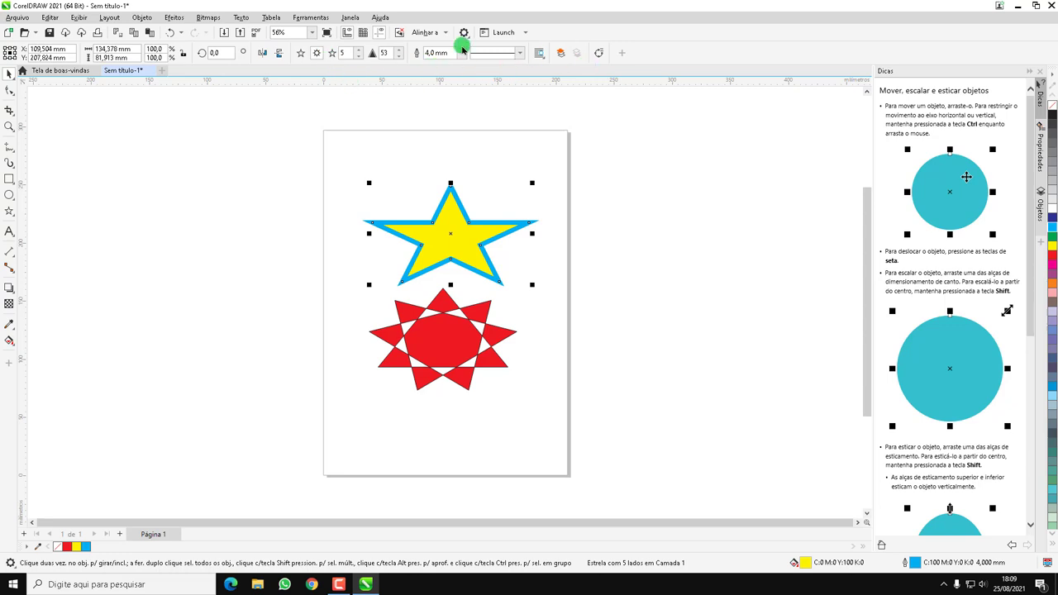
{"action": "left_click", "coordinate": [638, 195]}
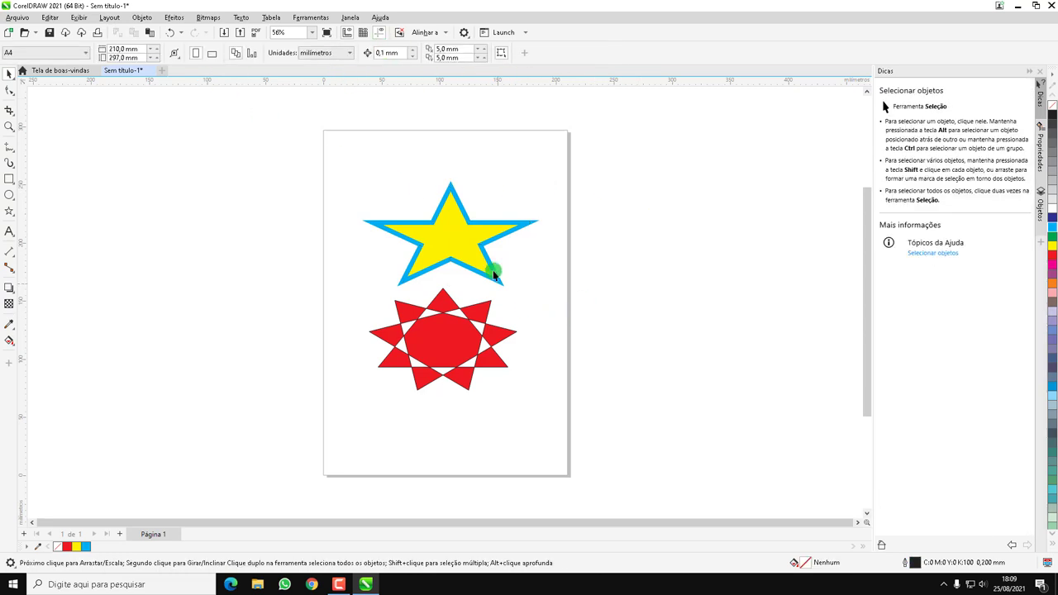
Step: Rotate the yellow star about 33° counterclockwise and move it up so it overlaps the page's top edge
{"action": "left_click", "coordinate": [479, 242]}
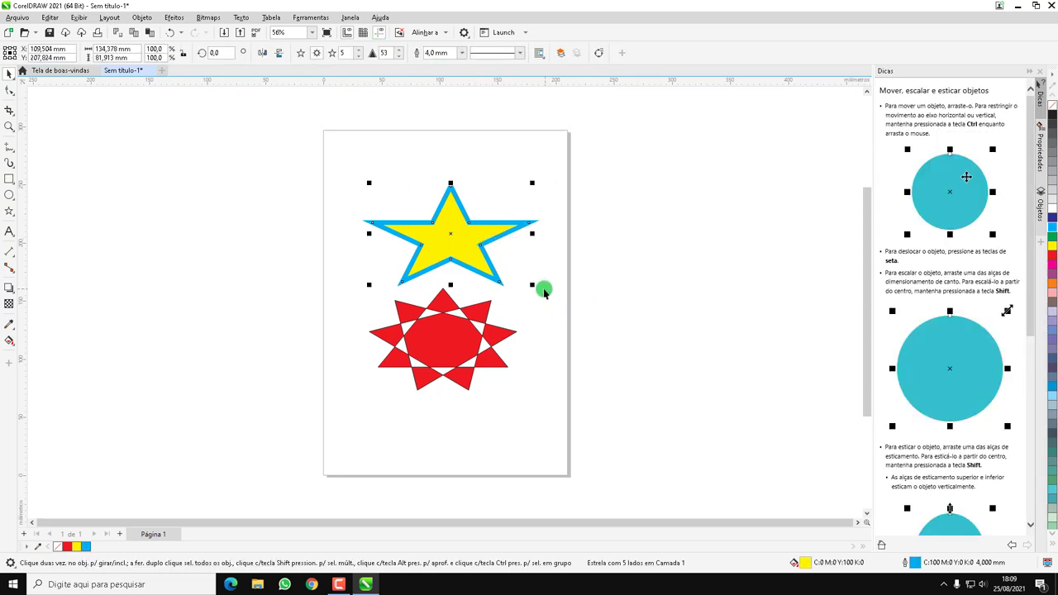
{"action": "left_click", "coordinate": [474, 232]}
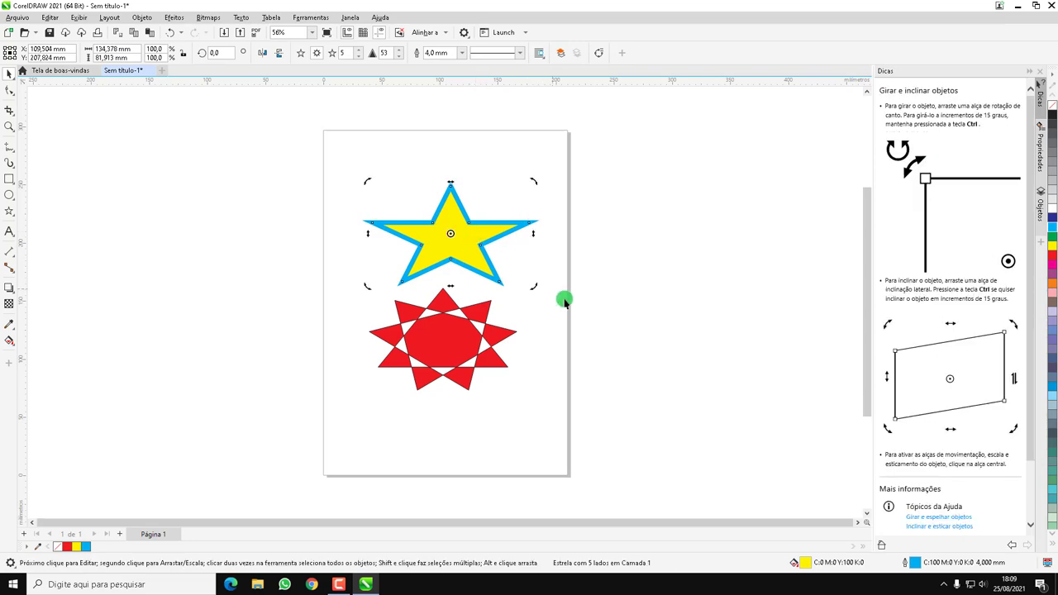
{"action": "left_click_drag", "start_coordinate": [537, 290], "coordinate": [594, 233]}
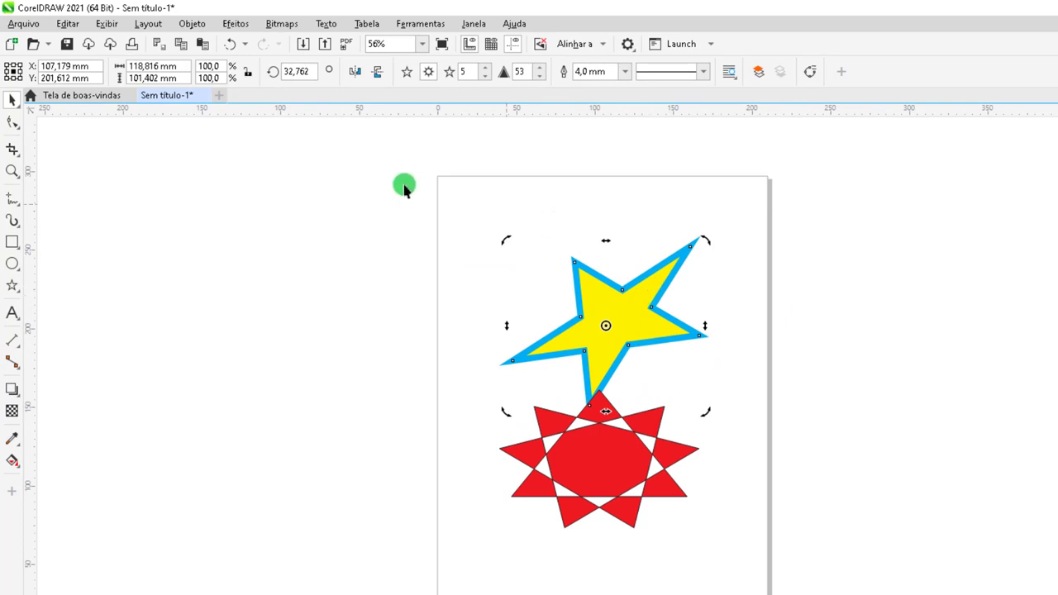
{"action": "left_click", "coordinate": [268, 166]}
{"action": "left_click", "coordinate": [616, 307]}
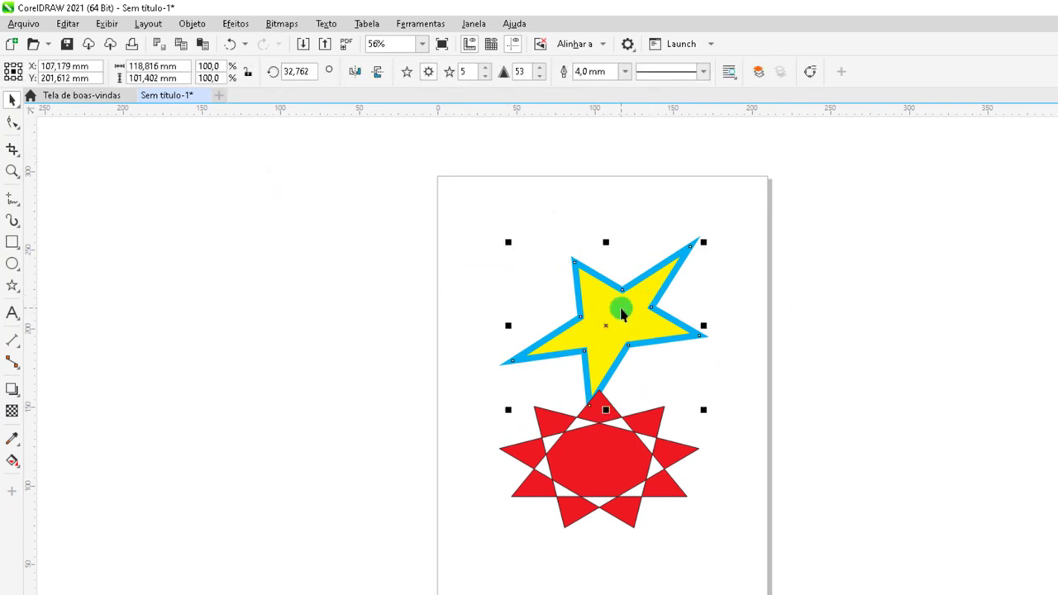
{"action": "left_click_drag", "start_coordinate": [621, 323], "coordinate": [601, 205]}
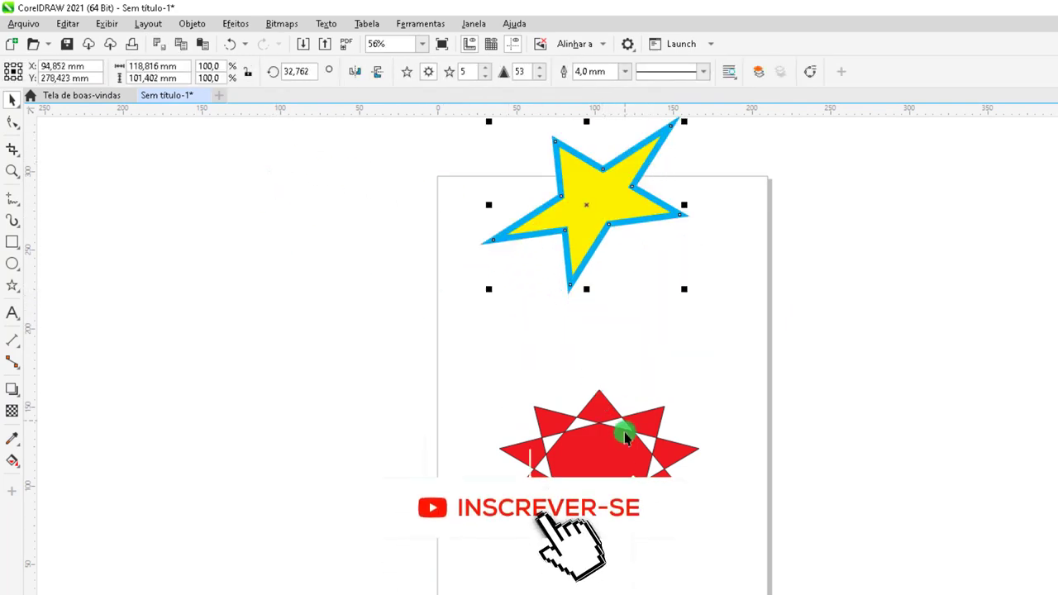
Step: Move the red complex star up and across to overlap the page's right edge
{"action": "left_click", "coordinate": [620, 433]}
{"action": "left_click_drag", "start_coordinate": [621, 444], "coordinate": [819, 351]}
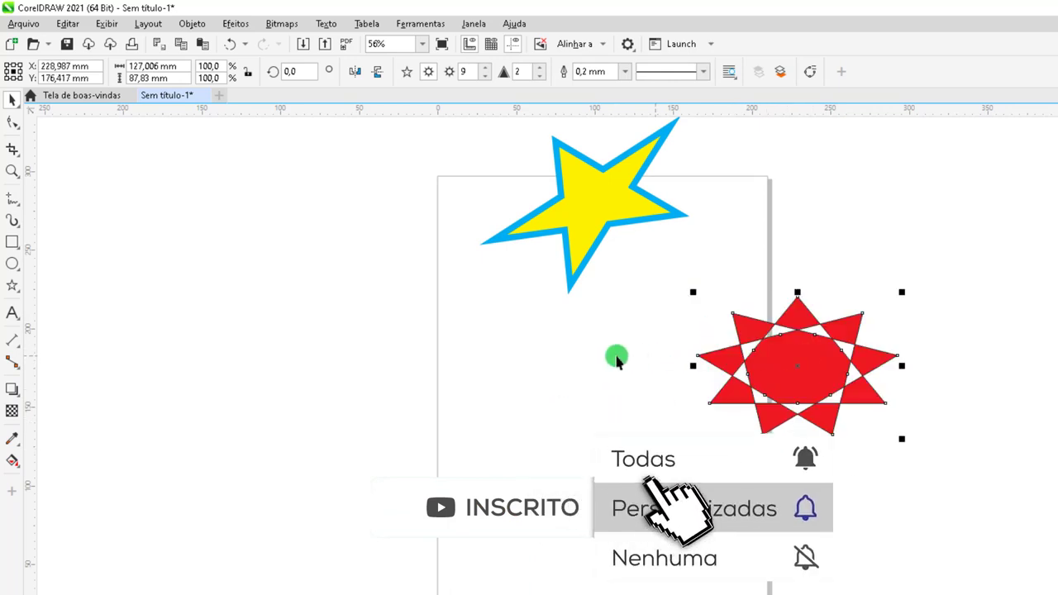
{"action": "left_click", "coordinate": [378, 338]}
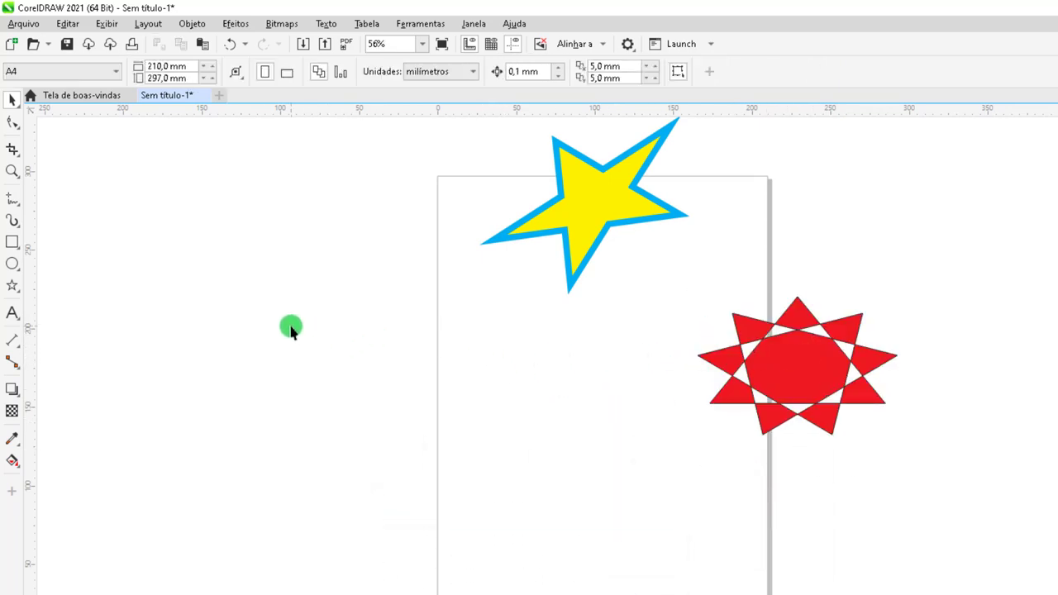
Step: Change the page orientation to landscape
{"action": "left_click", "coordinate": [285, 73]}
{"action": "left_click", "coordinate": [266, 72]}
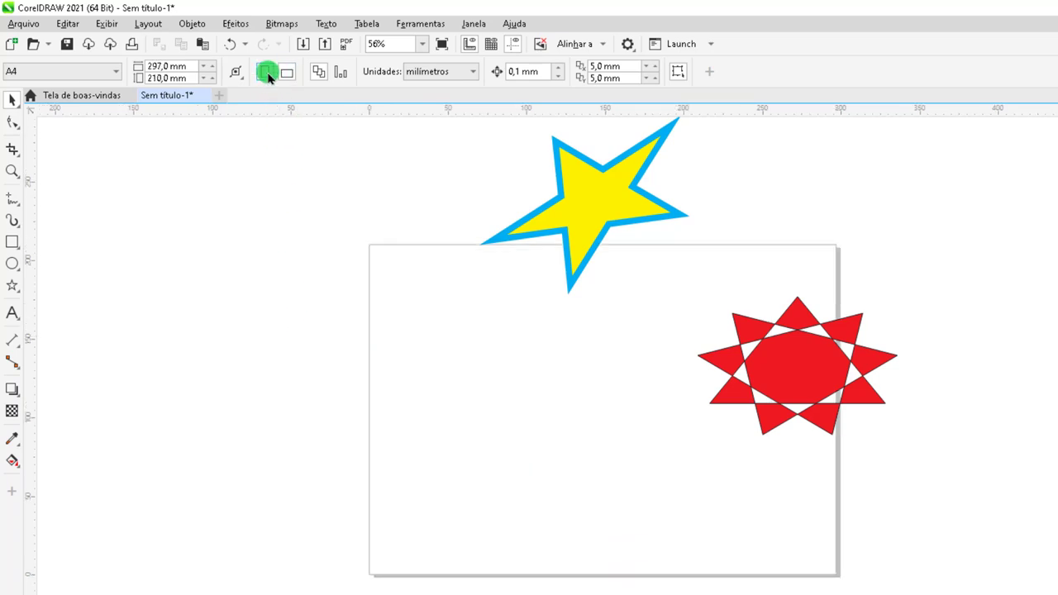
{"action": "left_click", "coordinate": [287, 72]}
Step: Paint four 10 mm wide preset Artistic Media strokes around the page and colour the horizontal one crossing the page's left edge green
{"action": "left_click_drag", "start_coordinate": [17, 223], "coordinate": [87, 223]}
{"action": "mouse_move", "coordinate": [532, 370]}
{"action": "left_mouse_down"}
{"action": "mouse_move", "coordinate": [482, 375]}
{"action": "mouse_move", "coordinate": [555, 470]}
{"action": "mouse_move", "coordinate": [421, 485]}
{"action": "left_mouse_up"}
{"action": "left_click_drag", "start_coordinate": [730, 266], "coordinate": [659, 436]}
{"action": "left_click_drag", "start_coordinate": [633, 498], "coordinate": [869, 550]}
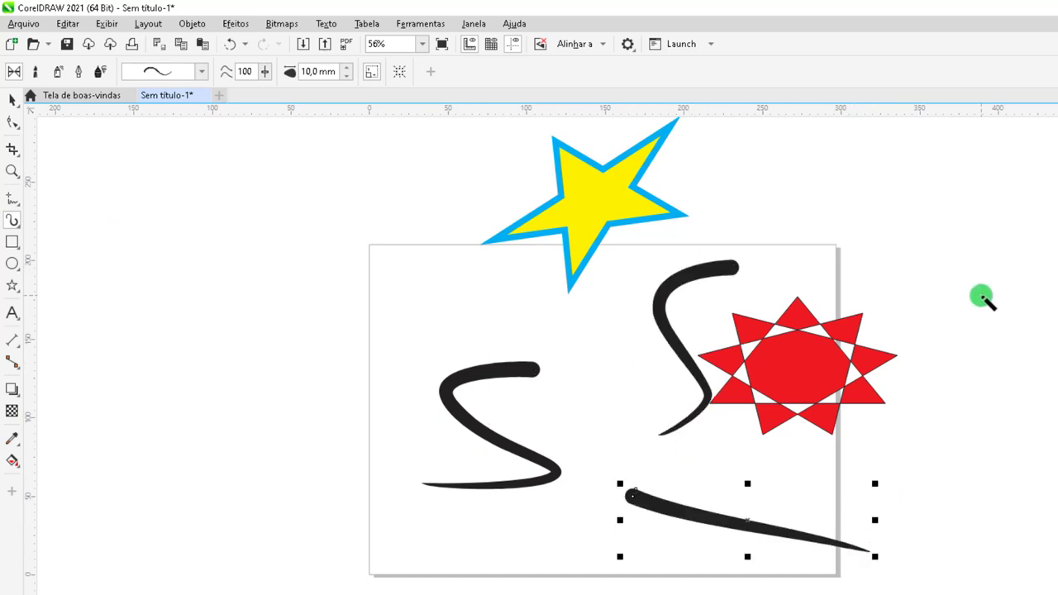
{"action": "left_click_drag", "start_coordinate": [504, 289], "coordinate": [267, 296]}
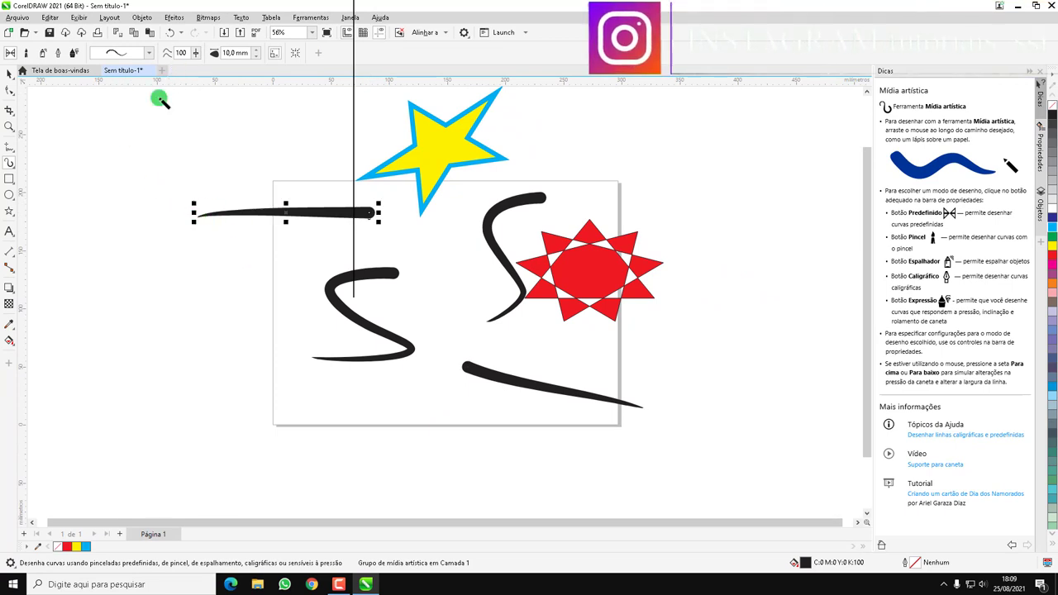
{"action": "left_click", "coordinate": [1053, 236]}
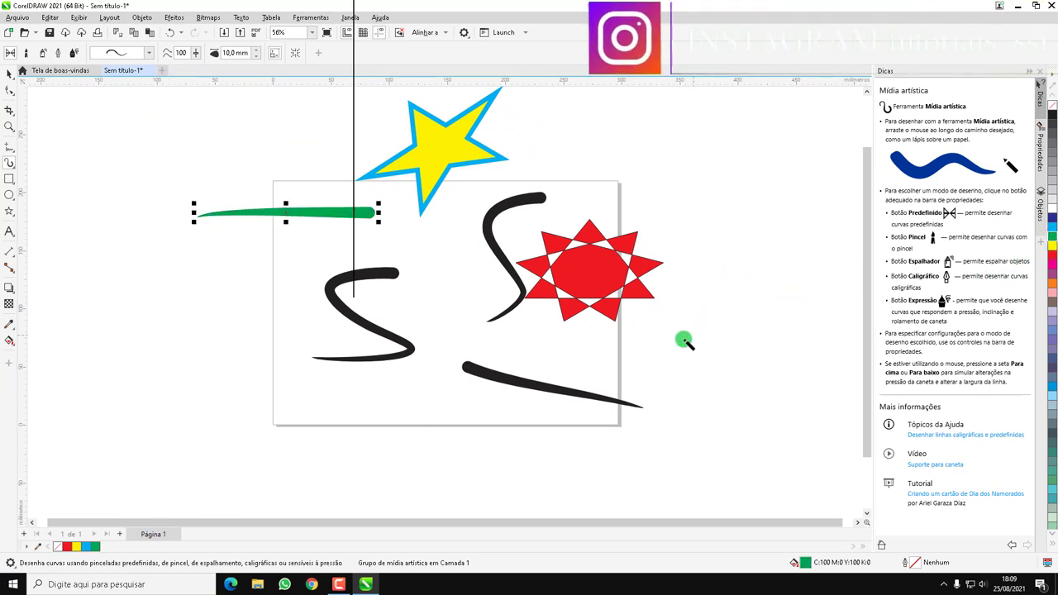
Step: Paint two more preset Artistic Media strokes, one meeting the lower diagonal stroke and one above the red star
{"action": "left_click_drag", "start_coordinate": [664, 343], "coordinate": [471, 374]}
{"action": "left_click_drag", "start_coordinate": [628, 211], "coordinate": [549, 153]}
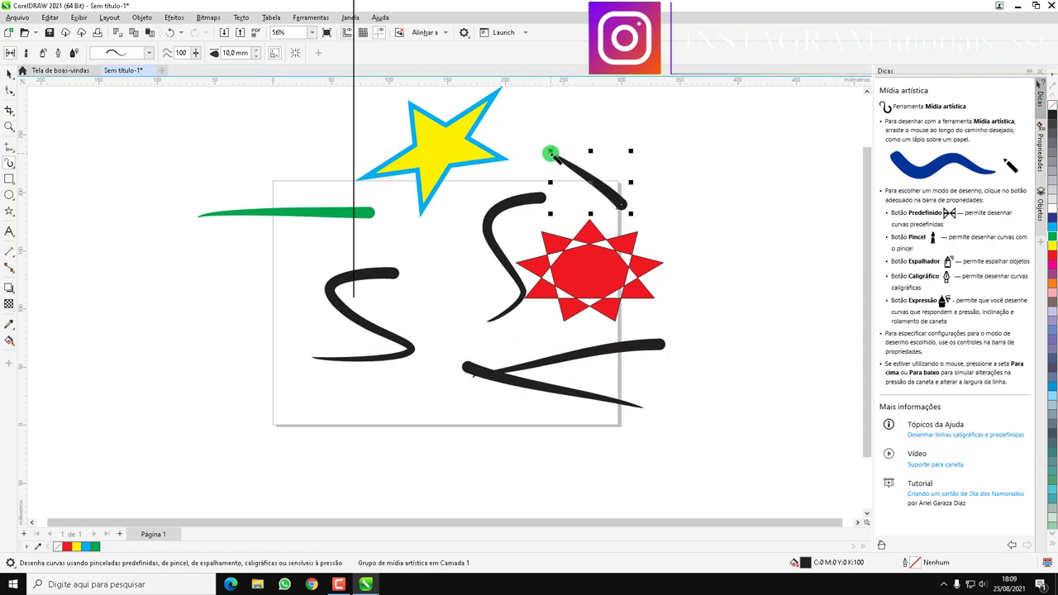
Step: Colour the stroke above the red star green and paint a Pinceladas sprayer stroke over the black curve at the page's left side
{"action": "left_click", "coordinate": [1054, 237]}
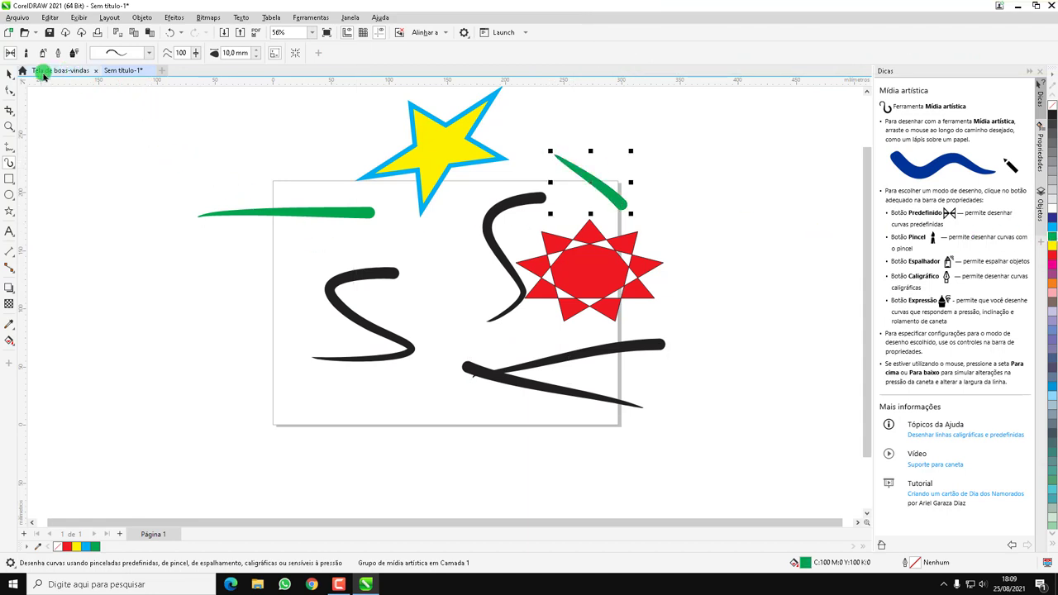
{"action": "left_click", "coordinate": [41, 55]}
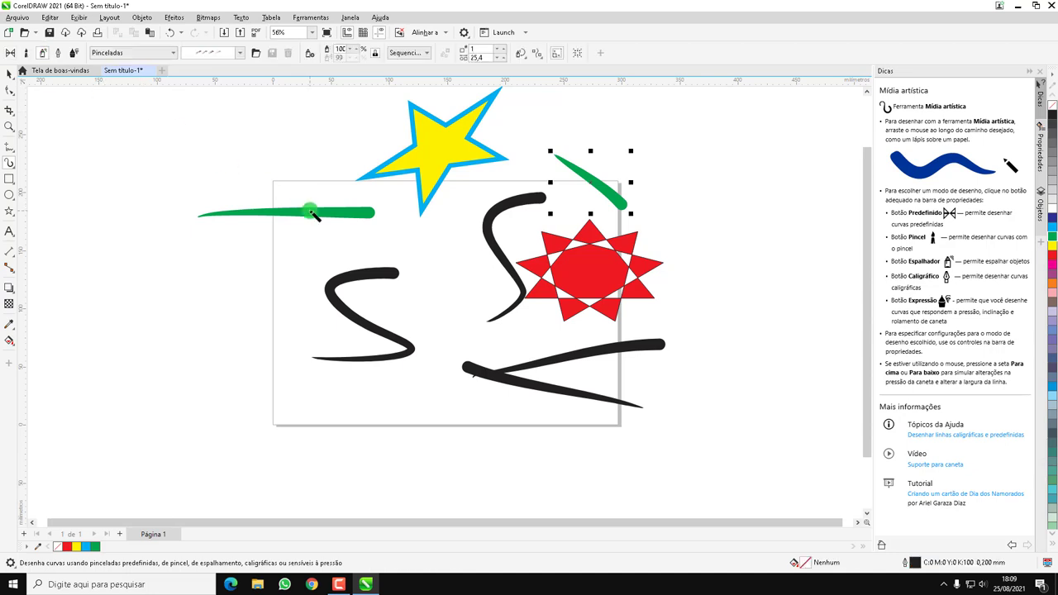
{"action": "mouse_move", "coordinate": [326, 253]}
{"action": "left_mouse_down"}
{"action": "mouse_move", "coordinate": [372, 279]}
{"action": "mouse_move", "coordinate": [450, 245]}
{"action": "left_mouse_up"}
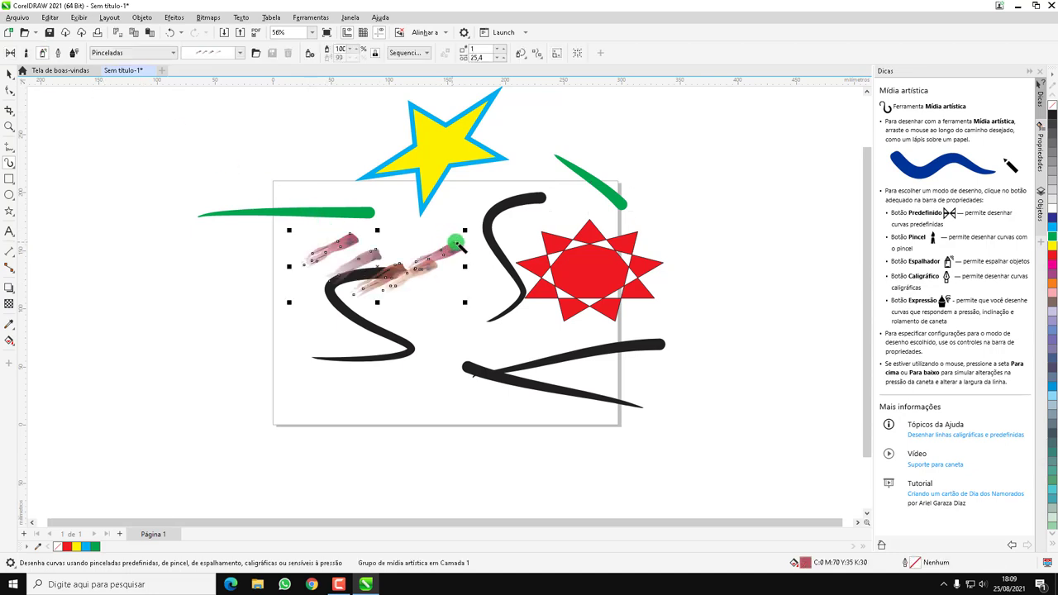
Step: Switch the sprayer to the green leafy pattern, paint a wavy stroke from the left black curve to the red star, and deselect it
{"action": "left_click", "coordinate": [240, 52]}
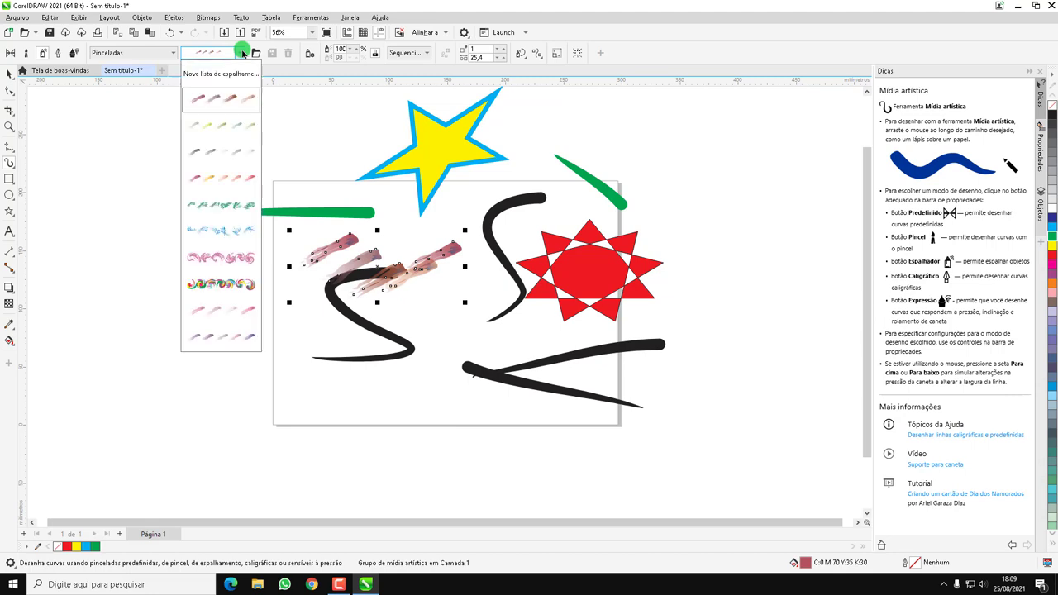
{"action": "left_click", "coordinate": [232, 202]}
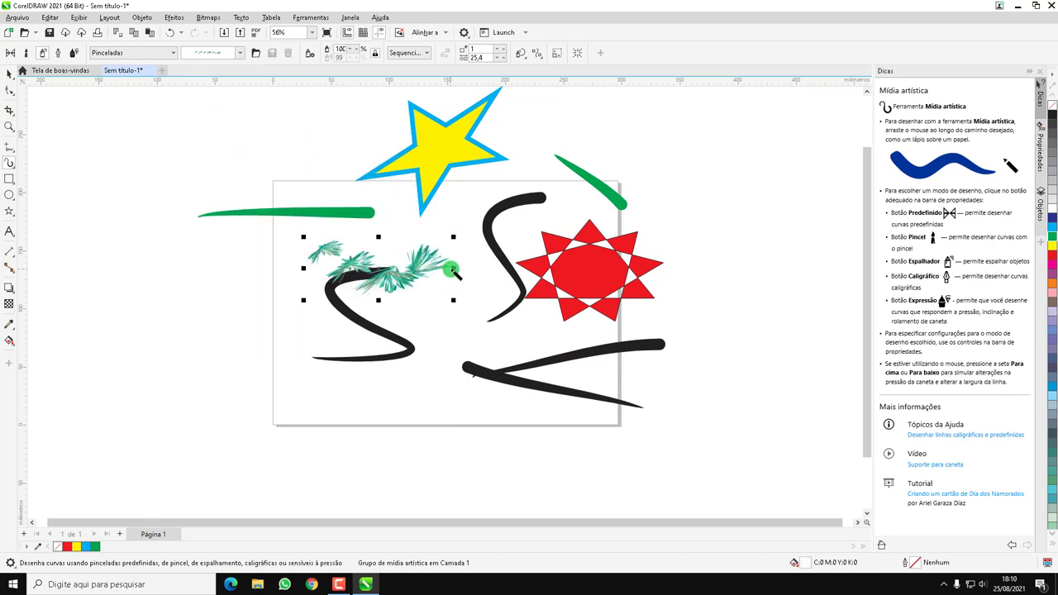
{"action": "mouse_move", "coordinate": [453, 270]}
{"action": "left_mouse_down"}
{"action": "mouse_move", "coordinate": [535, 267]}
{"action": "mouse_move", "coordinate": [563, 246]}
{"action": "left_mouse_up"}
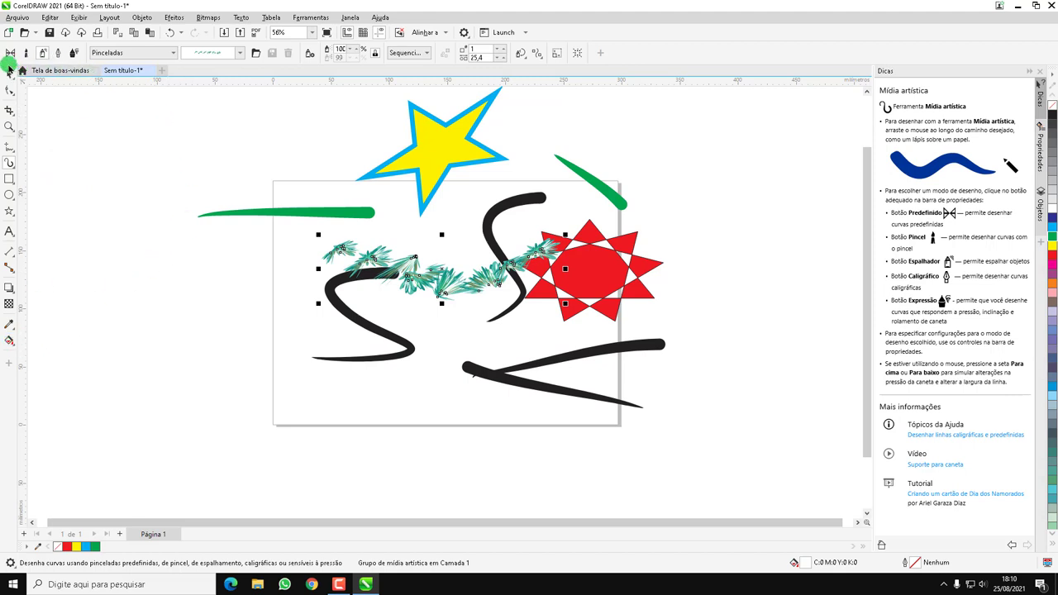
{"action": "left_click", "coordinate": [9, 75]}
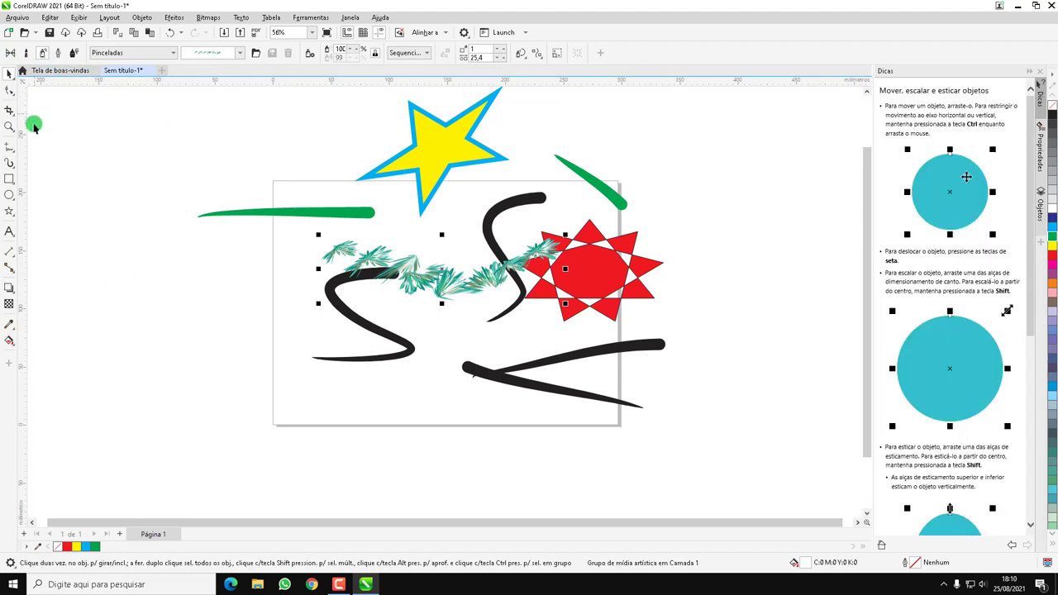
{"action": "left_click", "coordinate": [106, 211]}
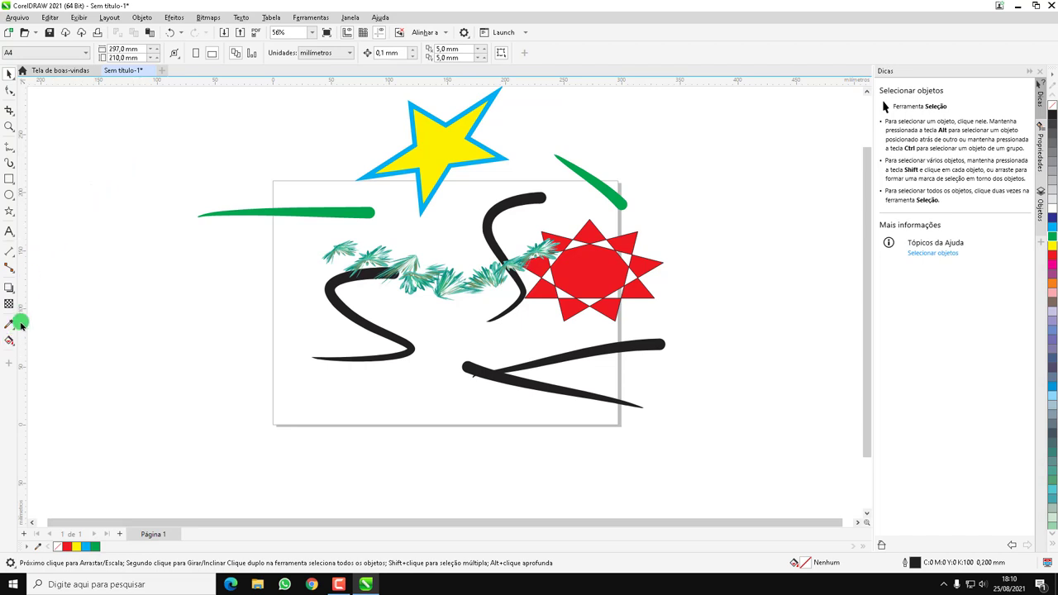
Step: Draw a rectangle about 179 by 131 mm overlapping the page's left edge and the horizontal green stroke
{"action": "left_click", "coordinate": [9, 178]}
{"action": "left_click", "coordinate": [37, 174]}
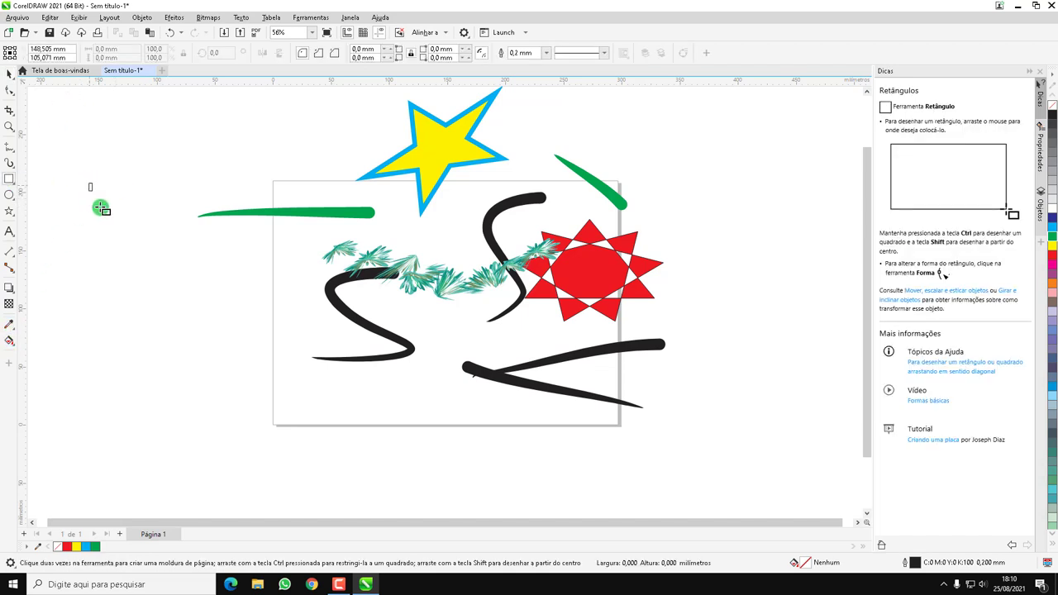
{"action": "left_click_drag", "start_coordinate": [87, 180], "coordinate": [300, 338]}
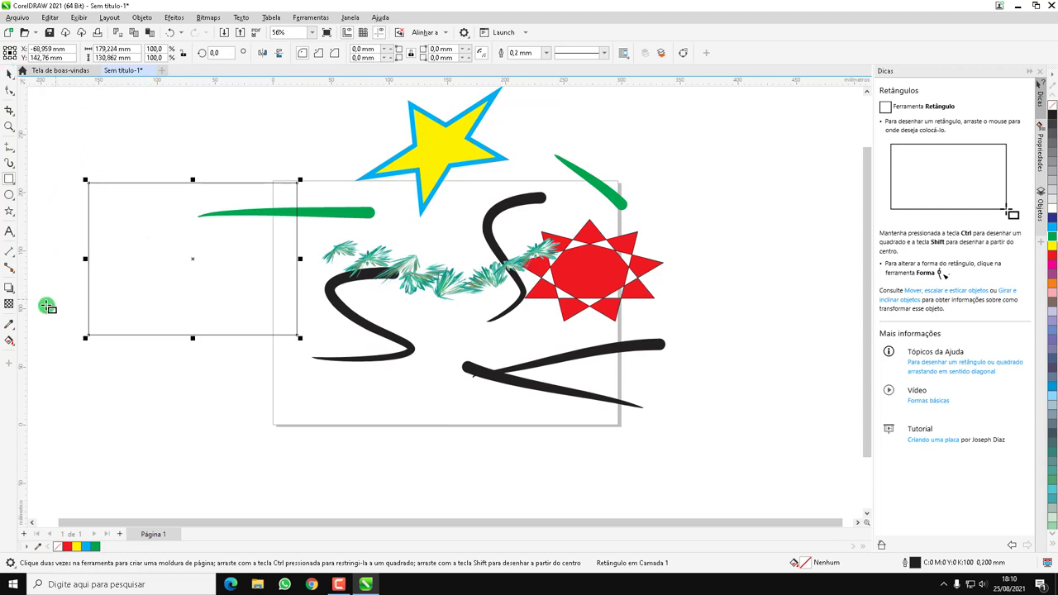
{"action": "left_click", "coordinate": [9, 304]}
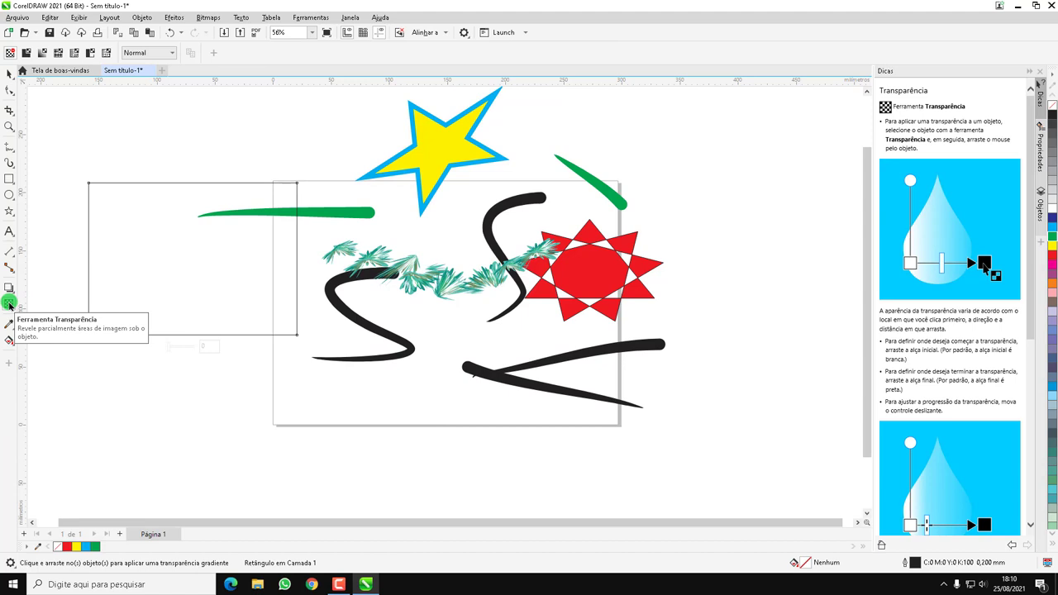
{"action": "left_click", "coordinate": [28, 55]}
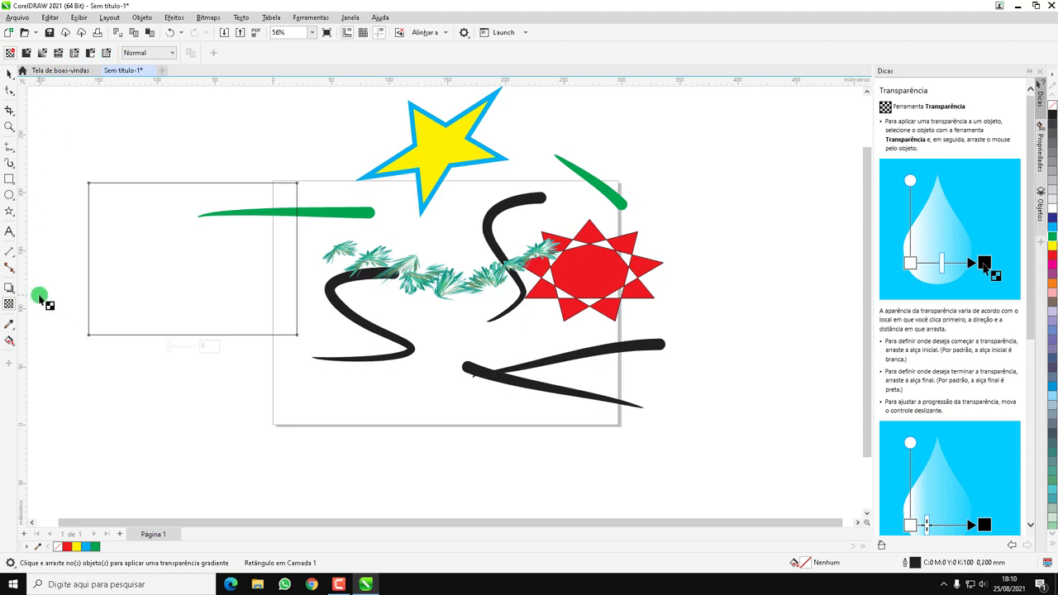
Step: Apply a linear gradient fill to the rectangle and set its start colour to blue, C92 M82 Y0 K0
{"action": "left_click", "coordinate": [12, 343]}
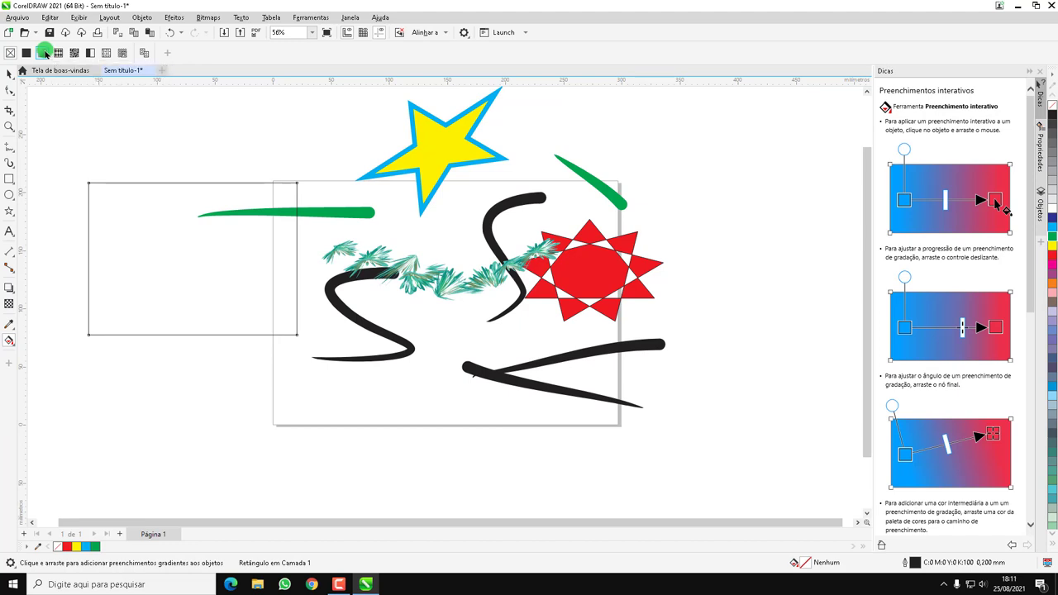
{"action": "left_click", "coordinate": [44, 53]}
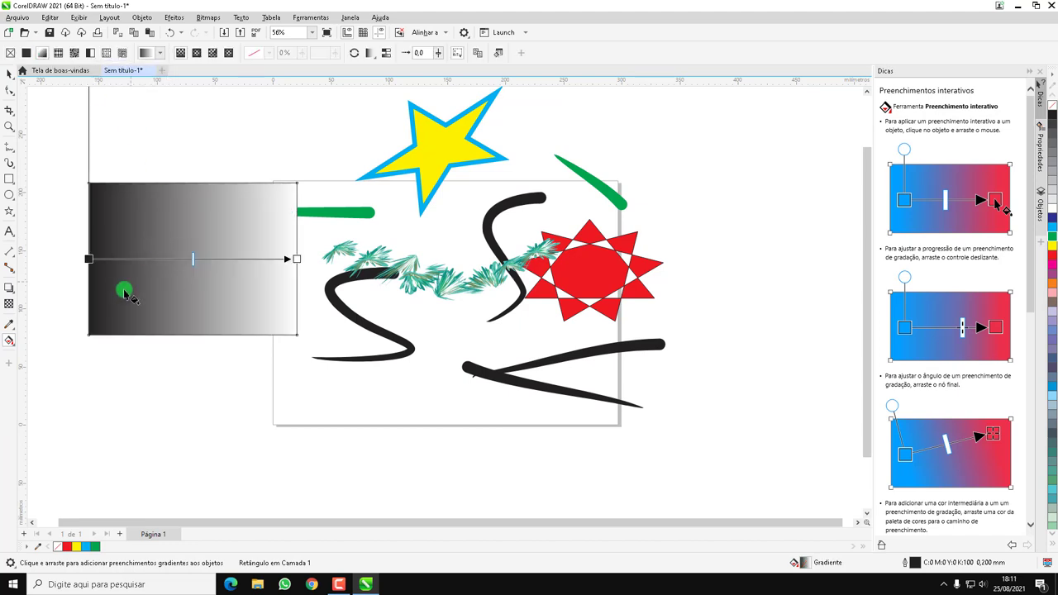
{"action": "left_click", "coordinate": [85, 258]}
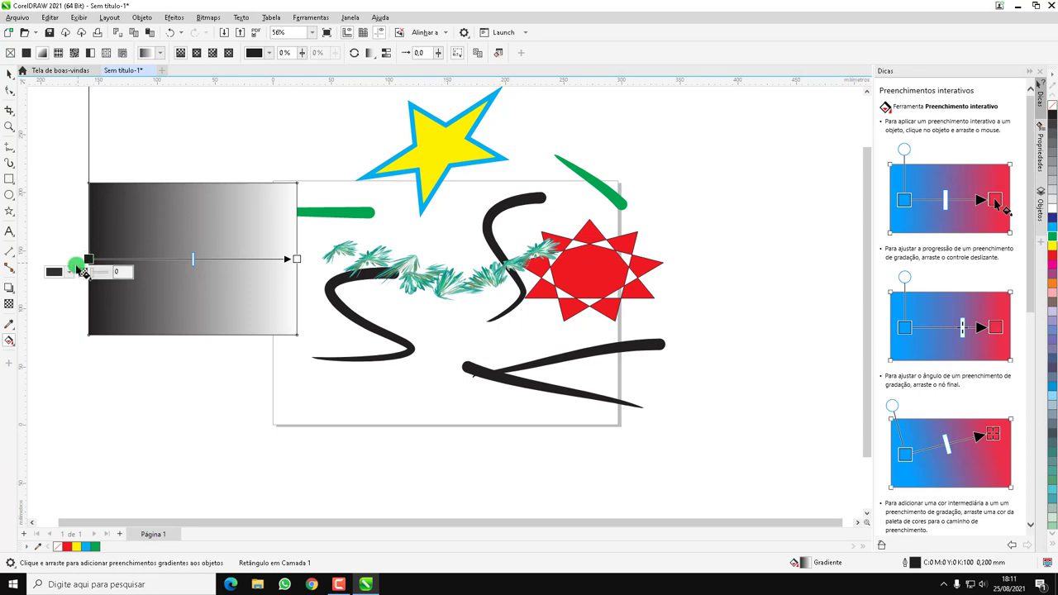
{"action": "left_click", "coordinate": [71, 272]}
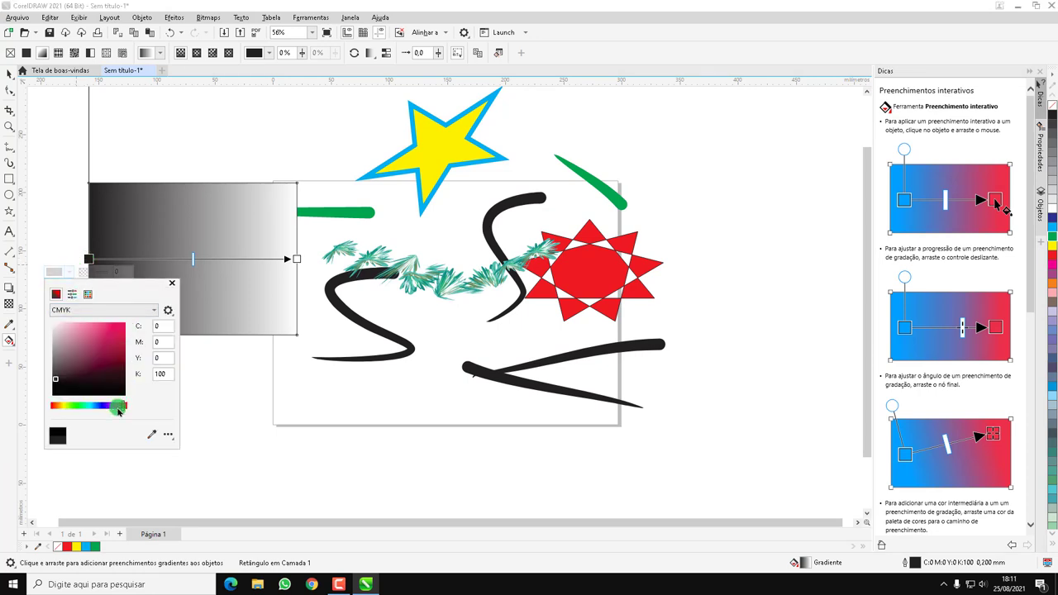
{"action": "left_click", "coordinate": [100, 405]}
{"action": "left_click", "coordinate": [112, 335]}
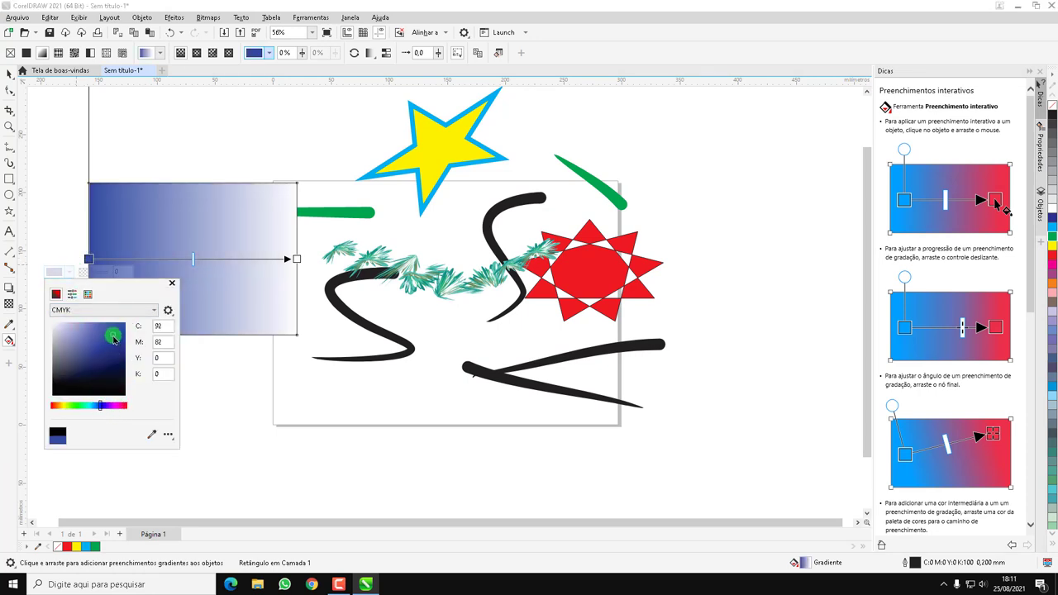
Step: Set the end colour of the rectangle's gradient to turquoise, C60 M0 Y27 K0, and select the rectangle
{"action": "left_click", "coordinate": [295, 259]}
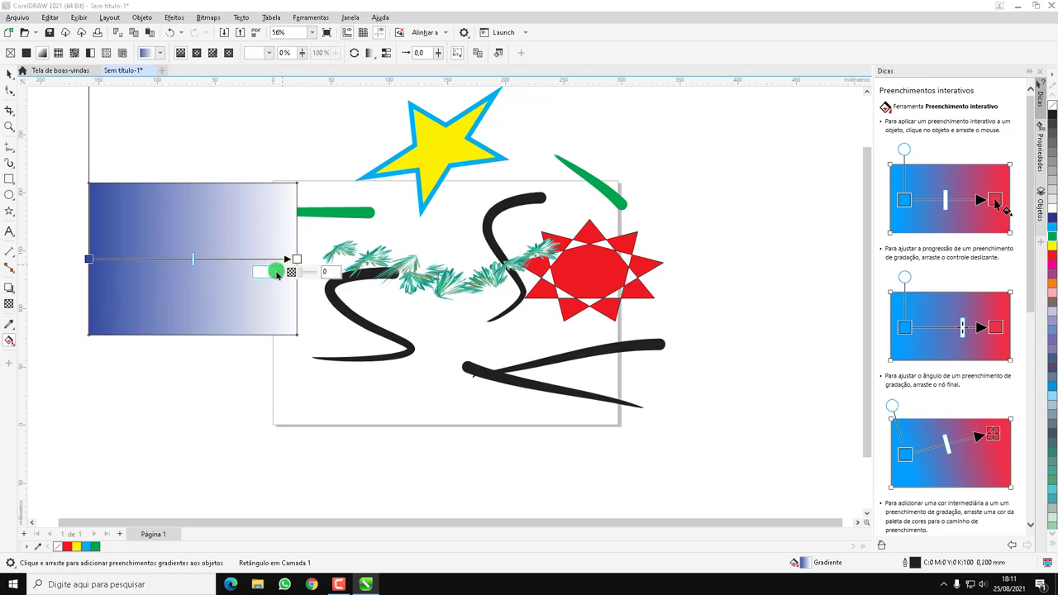
{"action": "left_click", "coordinate": [277, 271]}
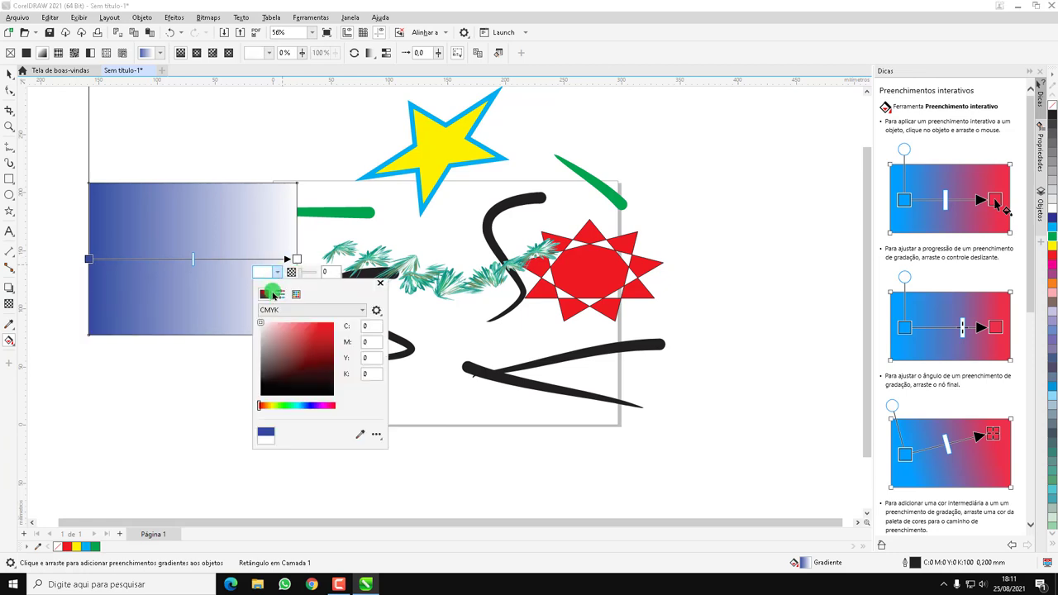
{"action": "left_click", "coordinate": [297, 406]}
{"action": "left_click", "coordinate": [335, 331]}
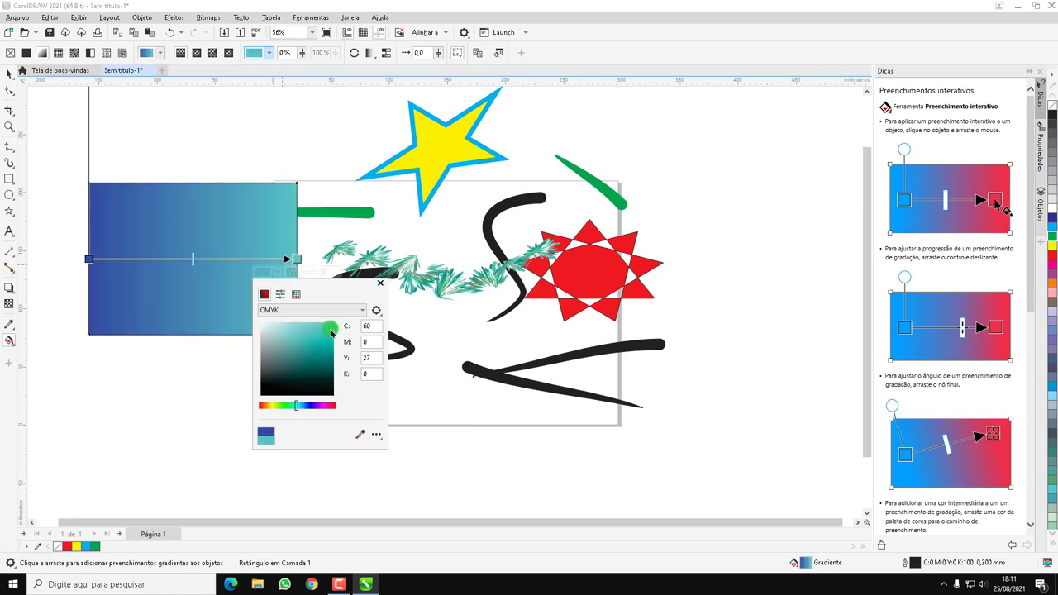
{"action": "left_click", "coordinate": [334, 130]}
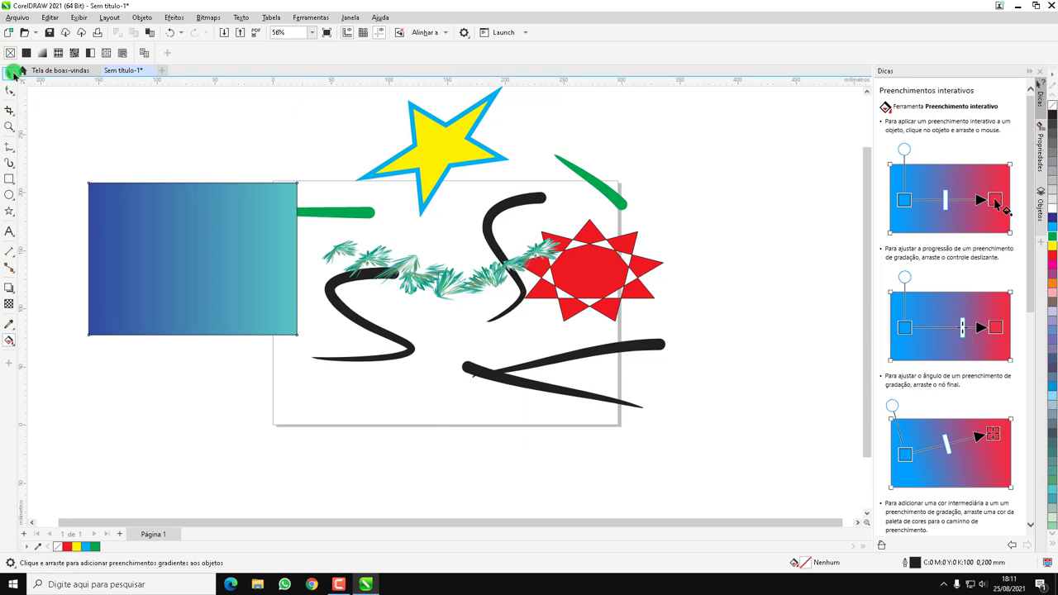
{"action": "left_click", "coordinate": [9, 74]}
{"action": "left_click", "coordinate": [239, 262]}
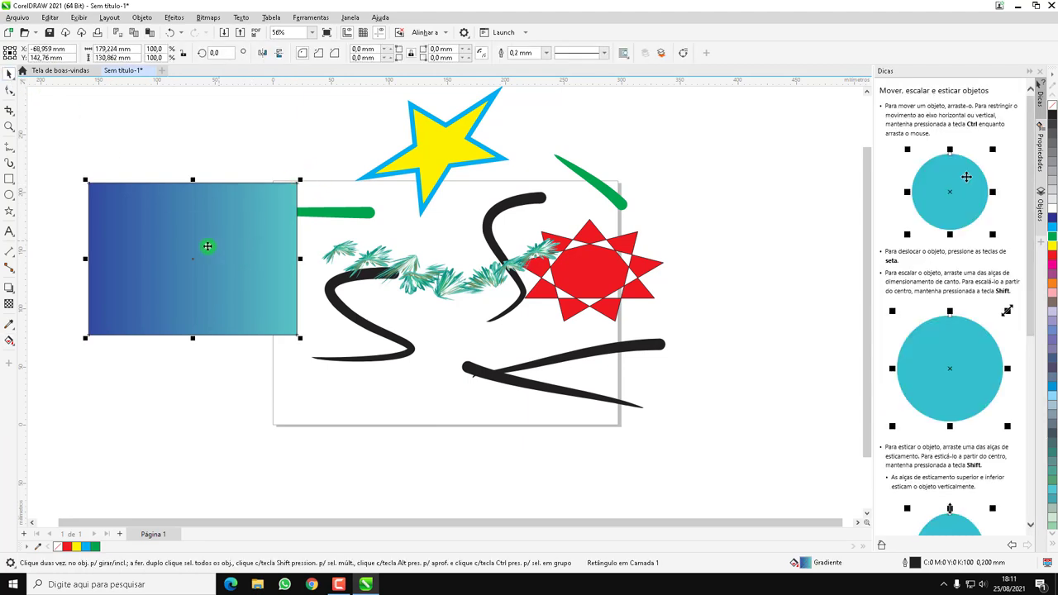
Step: Add the artistic text "Conhecer o básico" over the gradient rectangle
{"action": "left_click", "coordinate": [9, 231]}
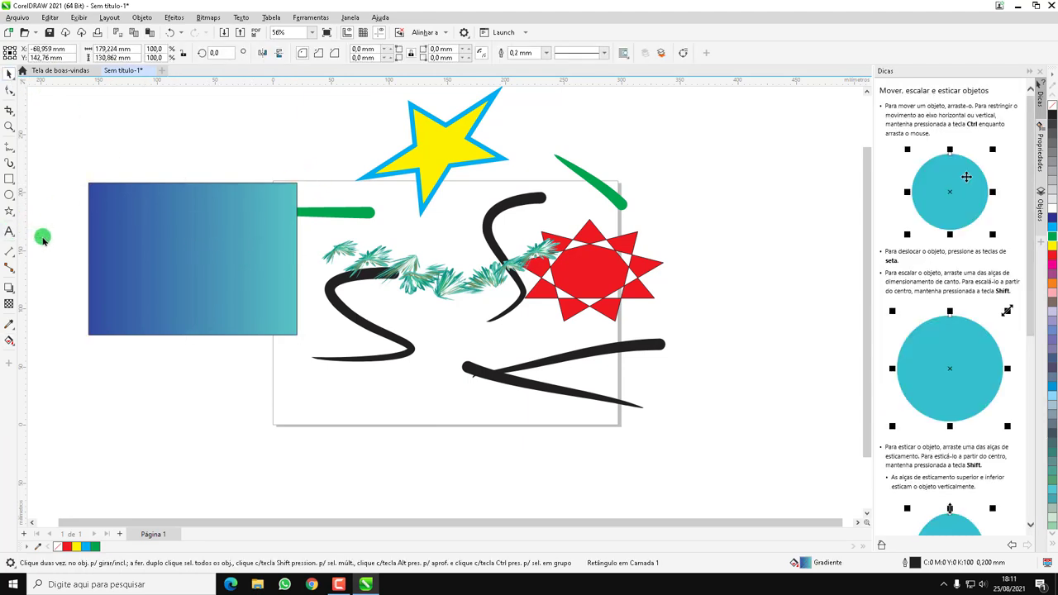
{"action": "left_click", "coordinate": [166, 261]}
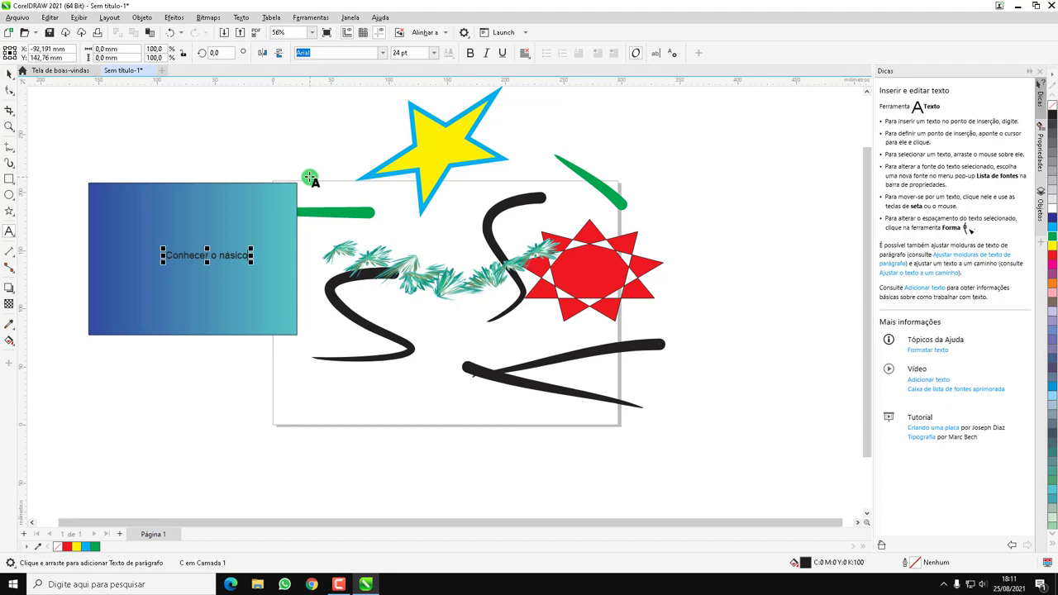
{"action": "key", "text": "Left"}
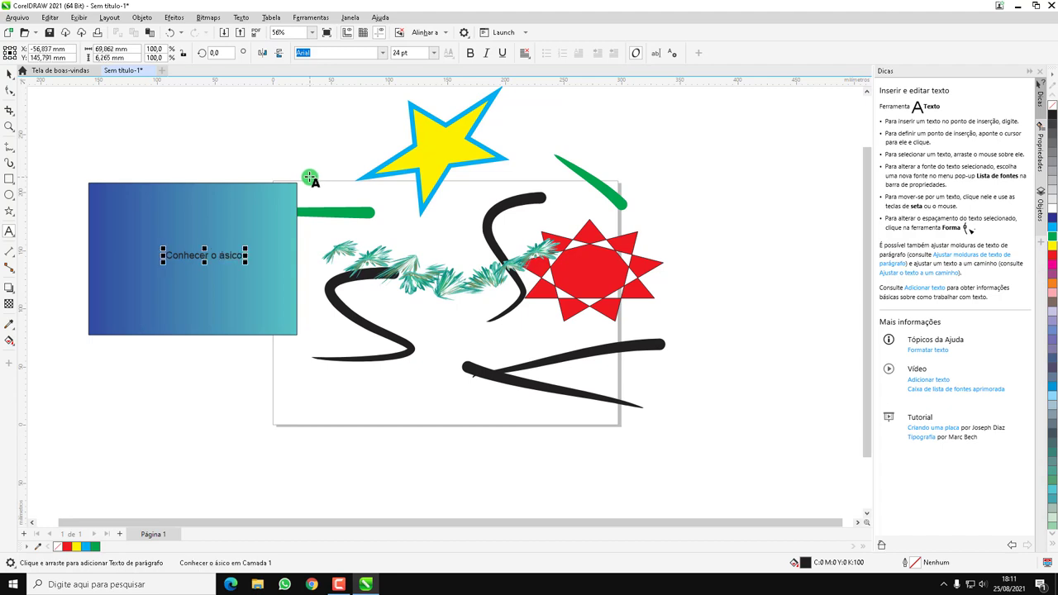
{"action": "left_click", "coordinate": [173, 253]}
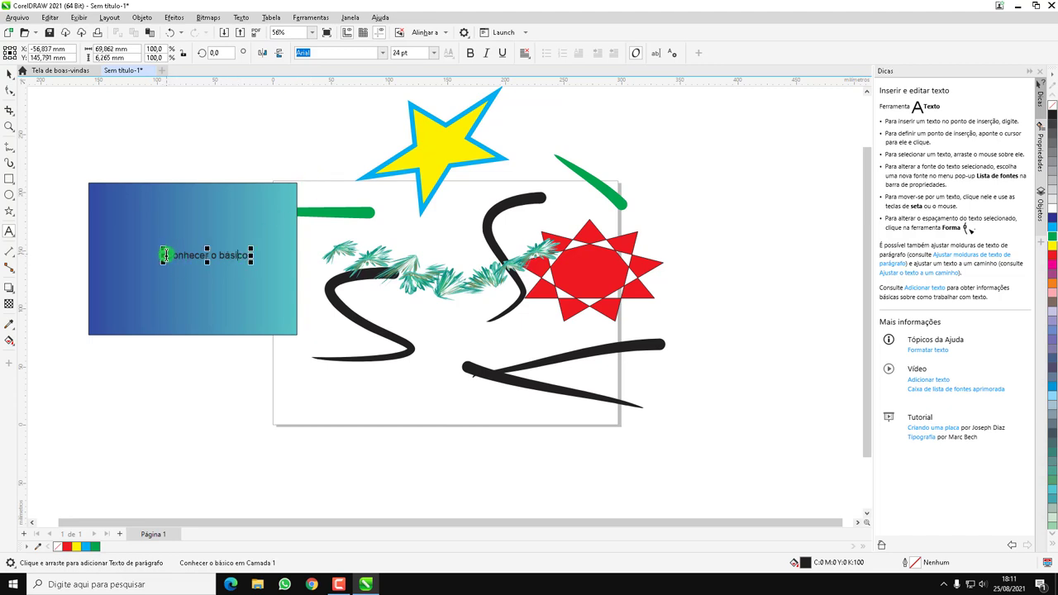
Step: Set the whole text "Conhecer o básico" to 48 pt and colour it red
{"action": "left_click_drag", "start_coordinate": [166, 256], "coordinate": [251, 256]}
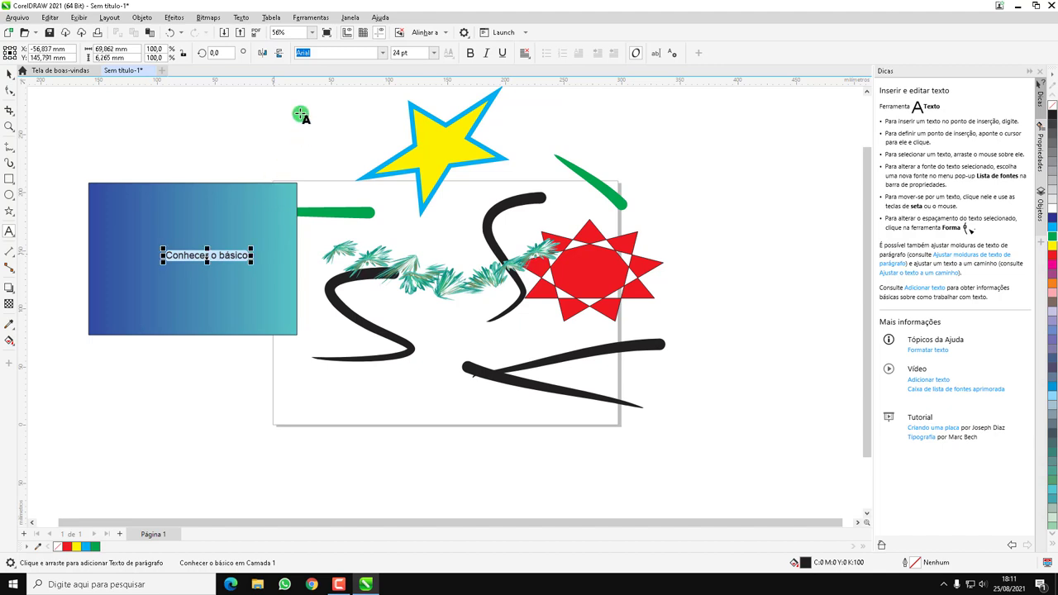
{"action": "left_click", "coordinate": [433, 53]}
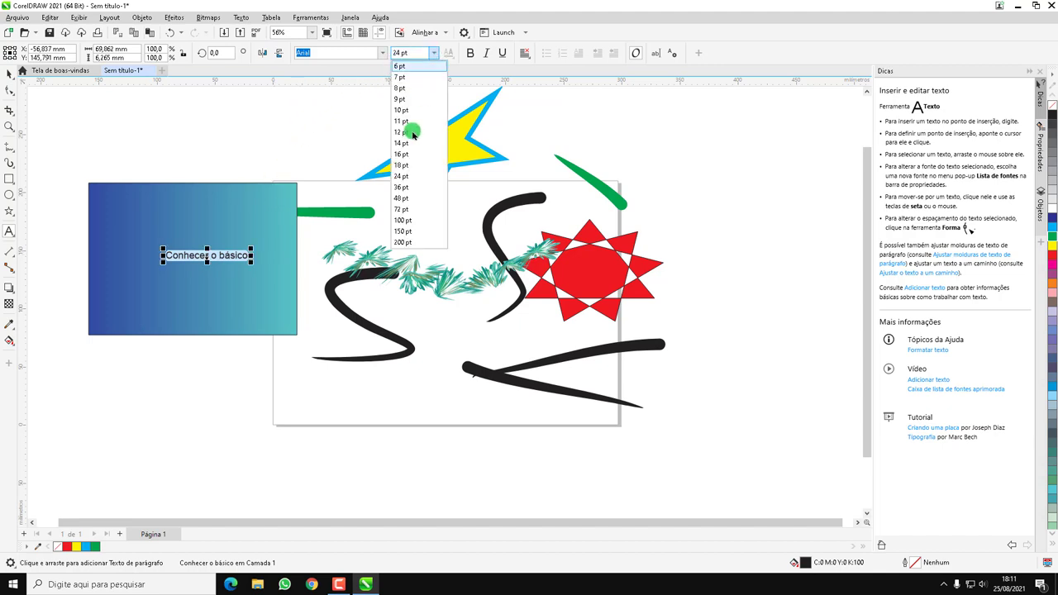
{"action": "left_click", "coordinate": [407, 199]}
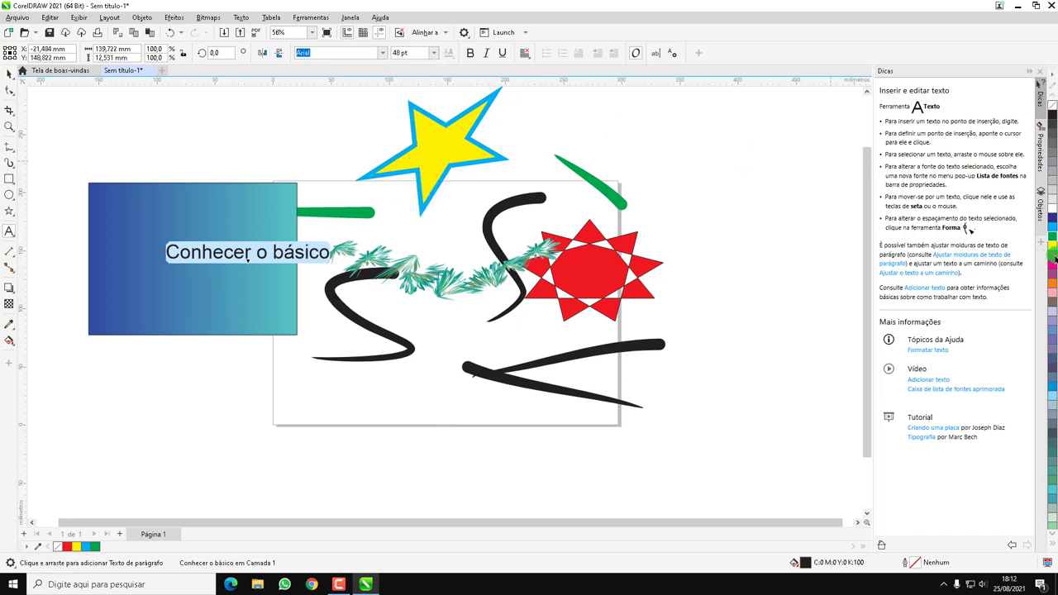
{"action": "left_click", "coordinate": [1053, 259]}
Step: Move the red text sideways so it sits near the middle of the gradient rectangle, then deselect it
{"action": "left_click", "coordinate": [8, 73]}
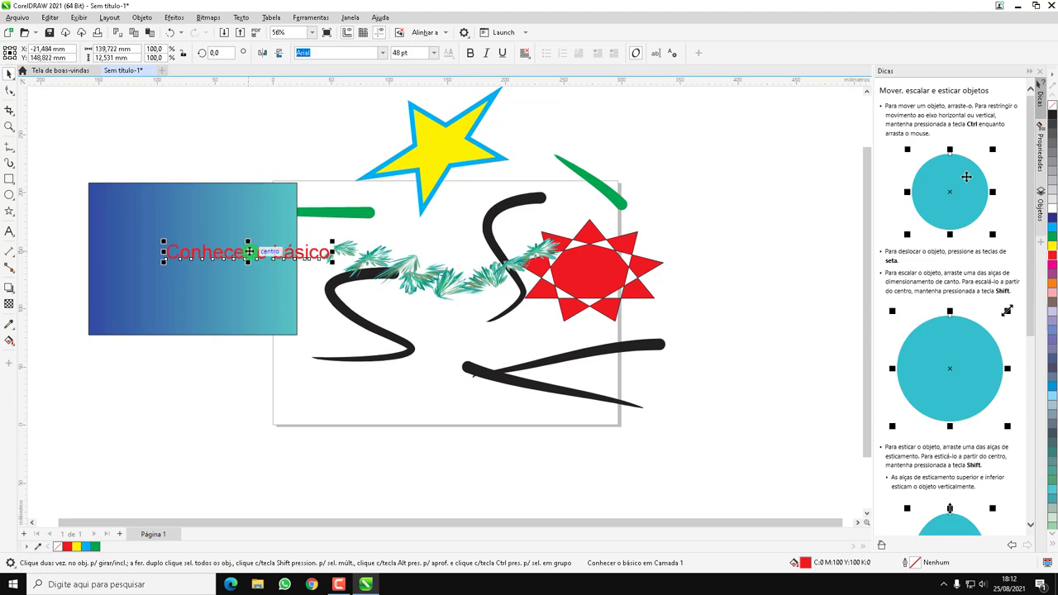
{"action": "left_click_drag", "start_coordinate": [248, 251], "coordinate": [195, 251]}
{"action": "left_click", "coordinate": [255, 149]}
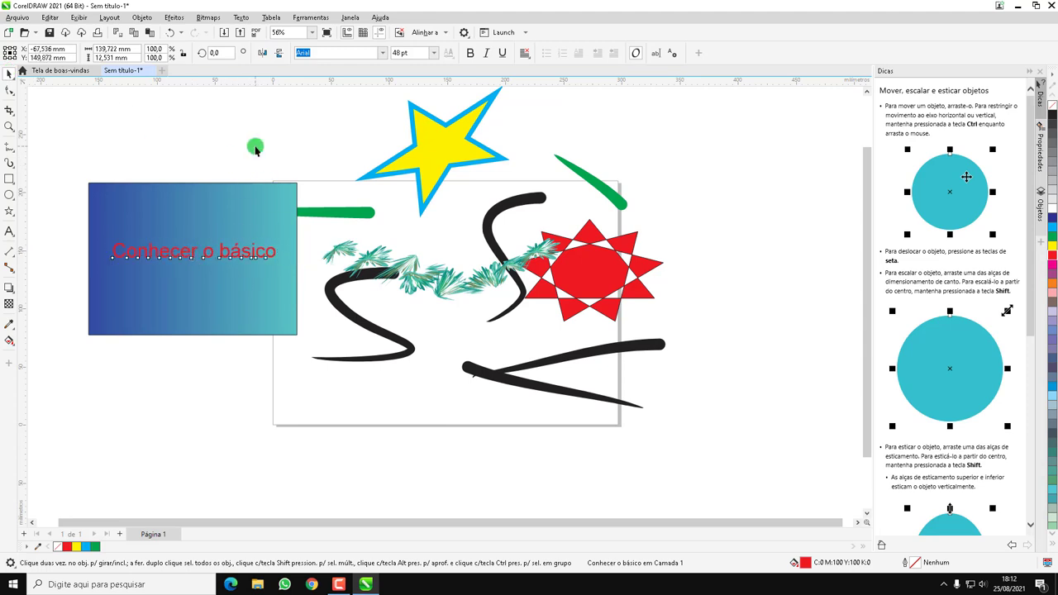
Step: Draw a heart from the common shapes, about 117 by 115 mm, between the gradient rectangle and the yellow star
{"action": "left_click_drag", "start_coordinate": [10, 210], "coordinate": [42, 217]}
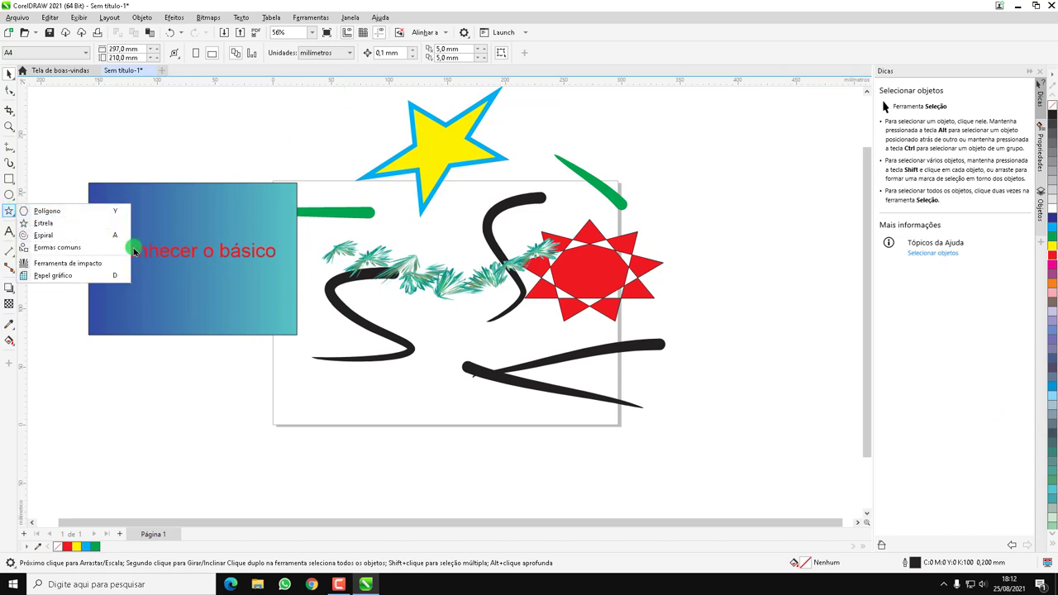
{"action": "left_click", "coordinate": [74, 247]}
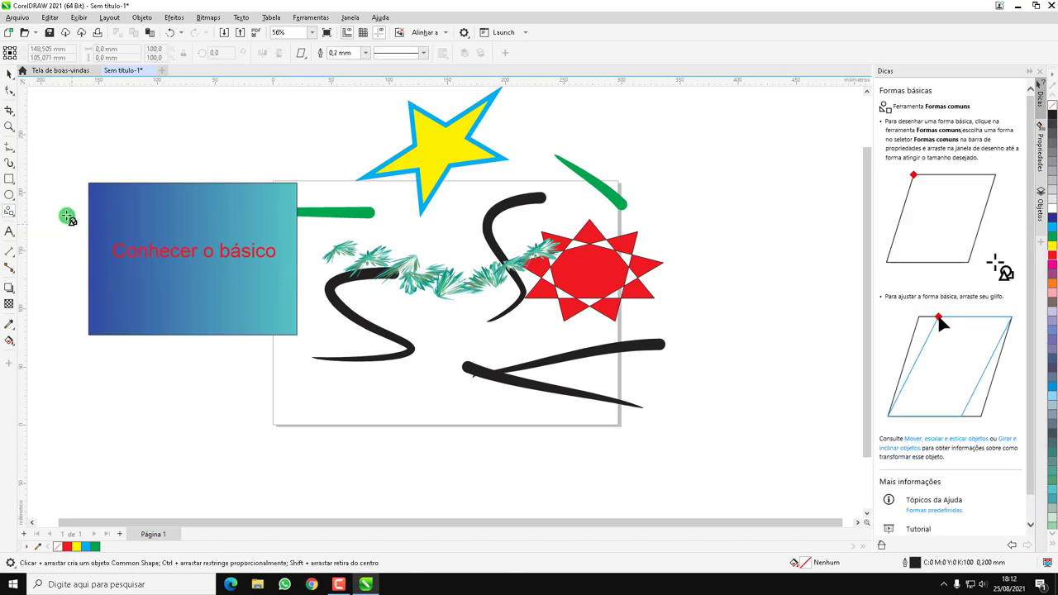
{"action": "left_click", "coordinate": [301, 55]}
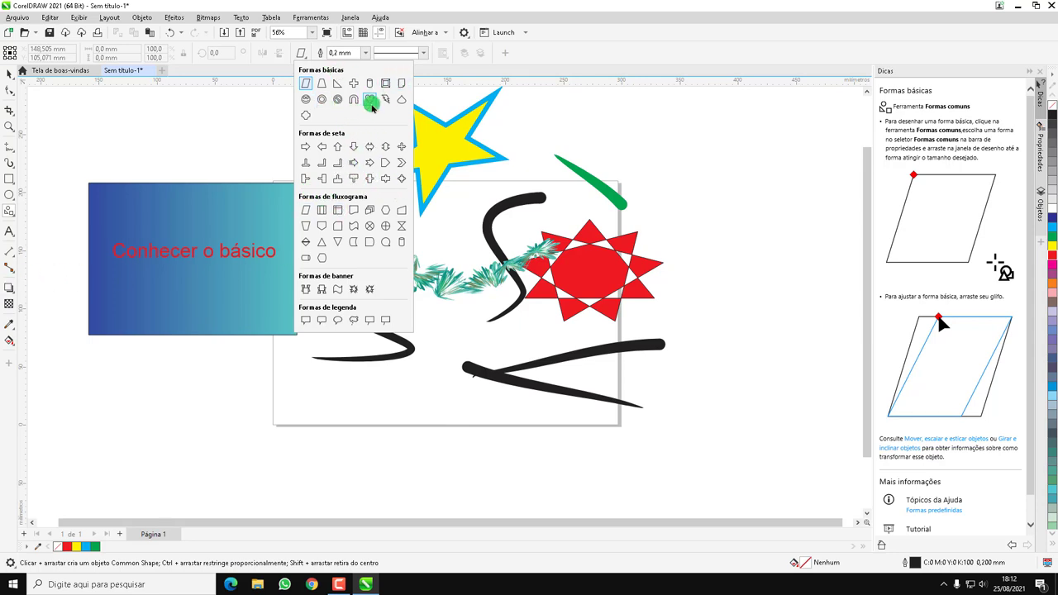
{"action": "left_click", "coordinate": [371, 105]}
{"action": "left_click_drag", "start_coordinate": [239, 113], "coordinate": [374, 248]}
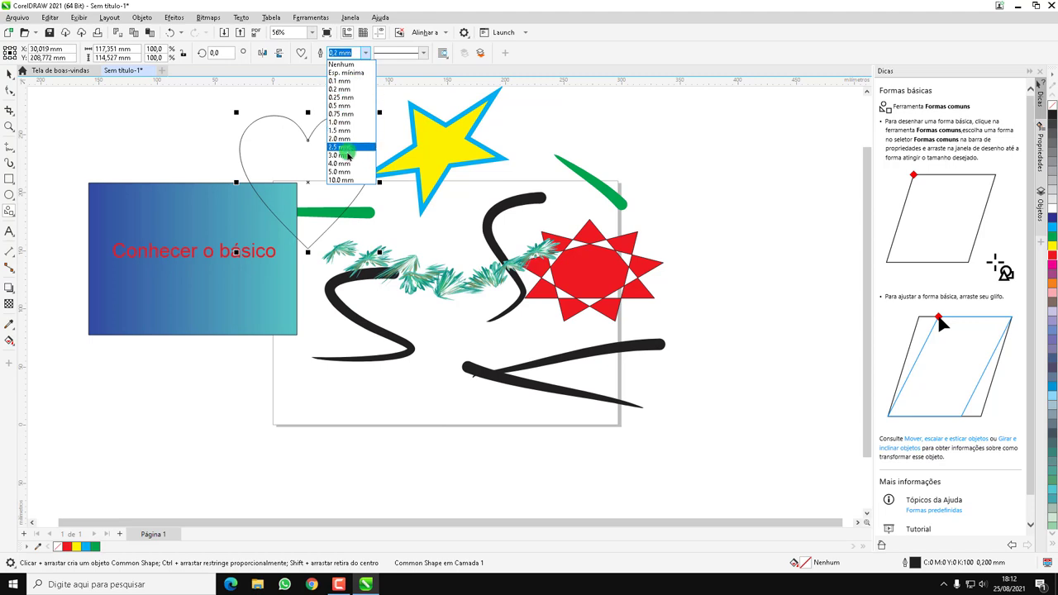
Step: Give the heart a 5.0 mm outline and a red fill
{"action": "left_click", "coordinate": [346, 172]}
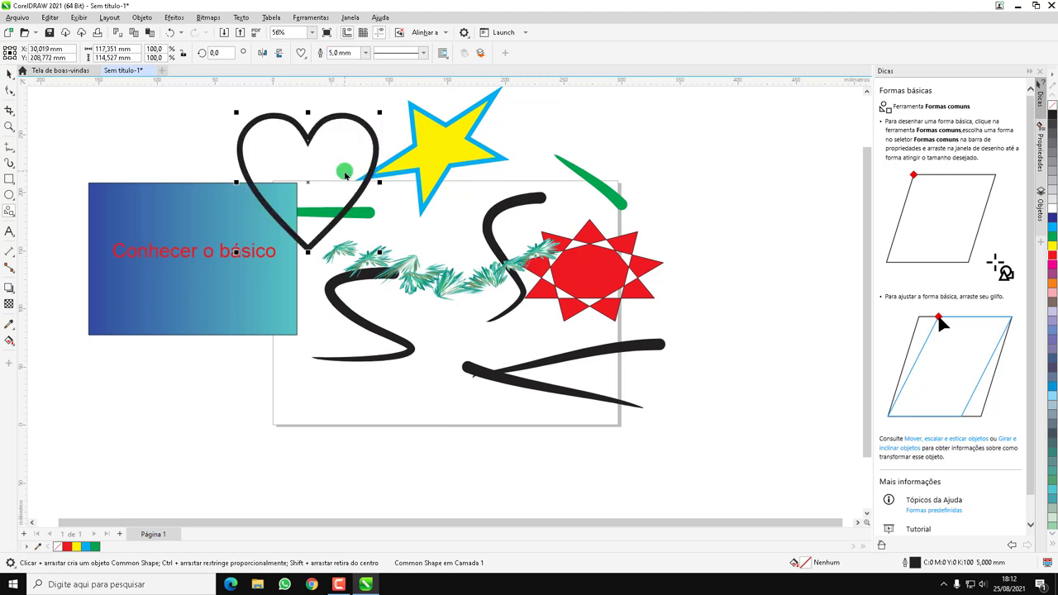
{"action": "left_click", "coordinate": [1052, 256]}
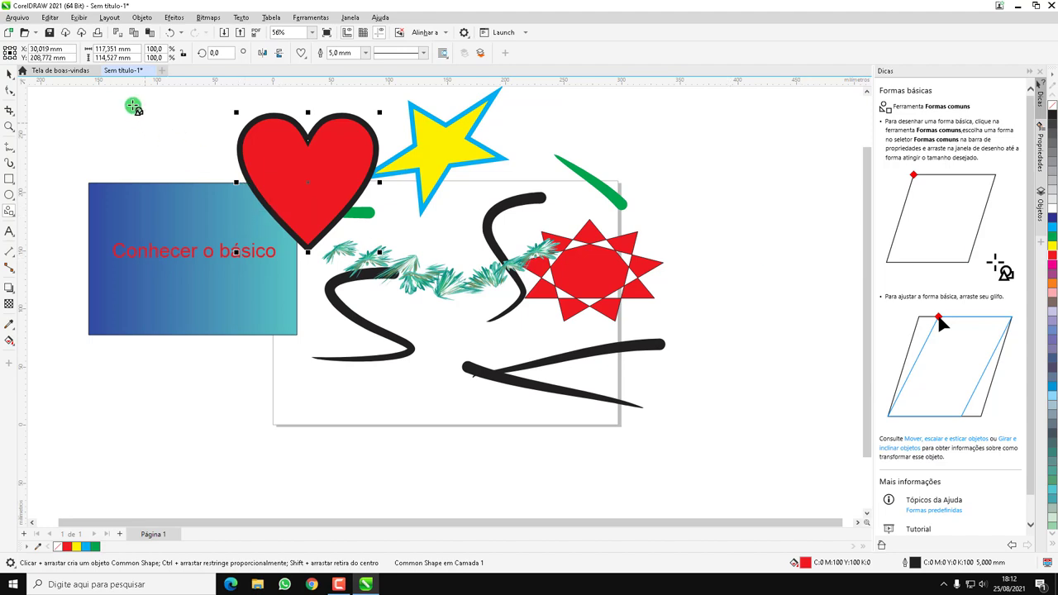
Step: Move the heart out beyond the page's right edge, then back onto the page below the yellow star, and deselect it
{"action": "left_click", "coordinate": [9, 73]}
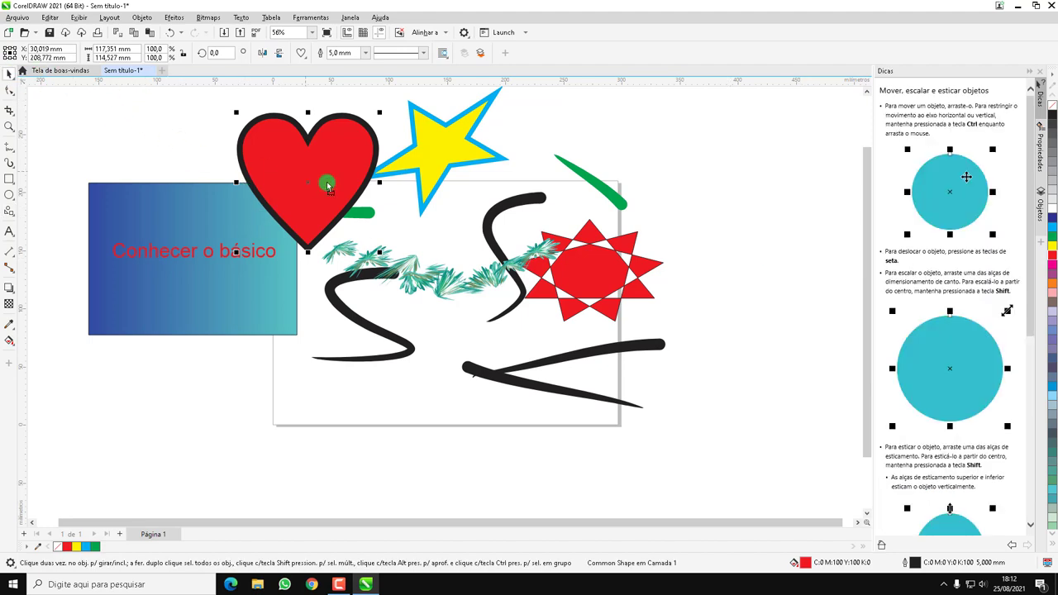
{"action": "left_click_drag", "start_coordinate": [328, 185], "coordinate": [752, 199]}
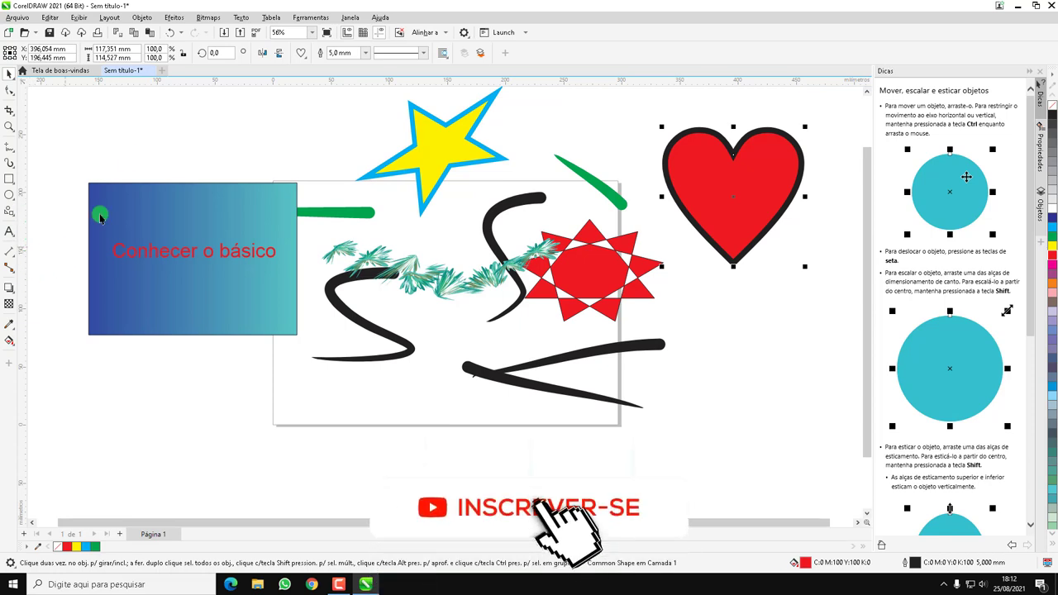
{"action": "left_click", "coordinate": [155, 133]}
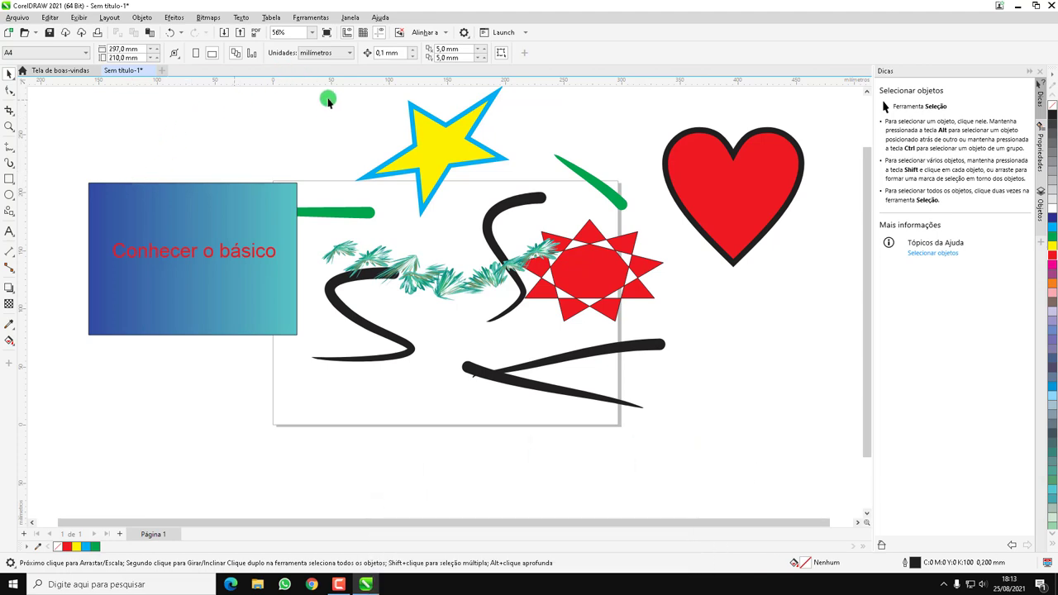
{"action": "left_click_drag", "start_coordinate": [739, 186], "coordinate": [434, 243]}
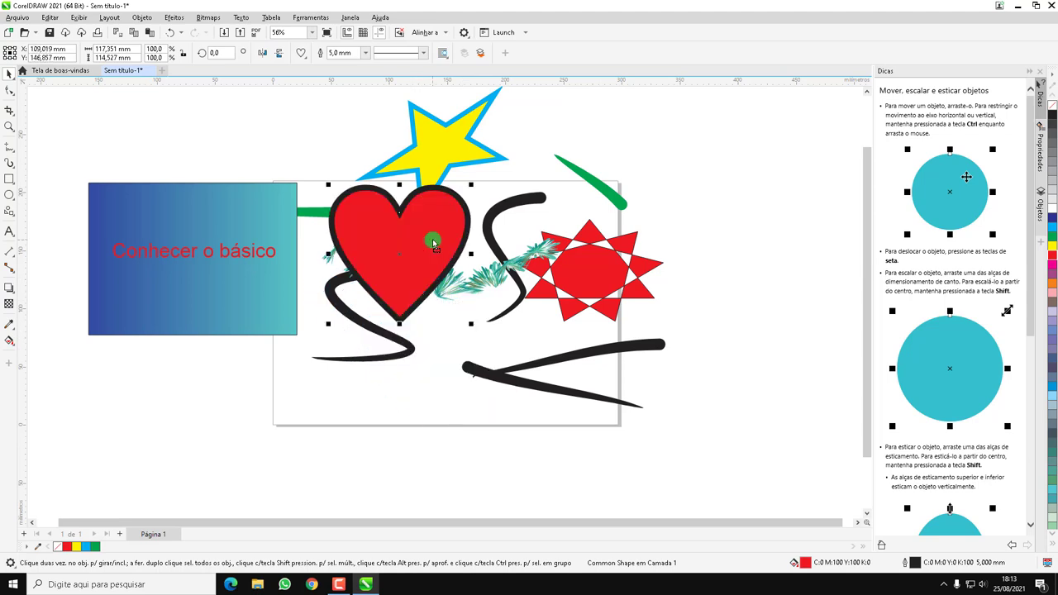
{"action": "left_click", "coordinate": [580, 146]}
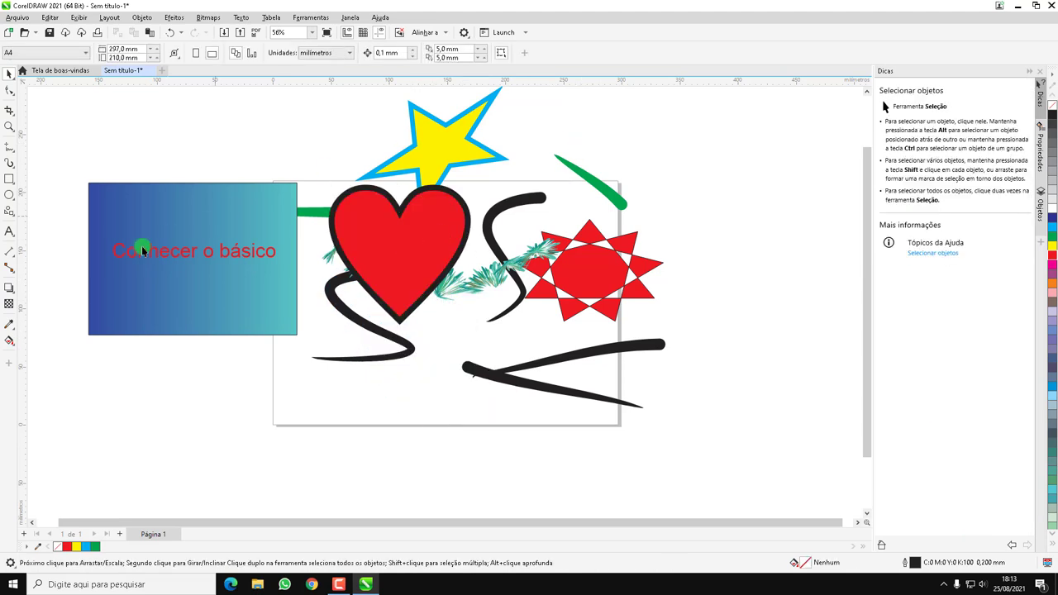
Step: Draw a rectangle about 51 by 45 mm across the page's lower-left edge and fill it orange
{"action": "left_click", "coordinate": [9, 179]}
{"action": "left_click", "coordinate": [70, 179]}
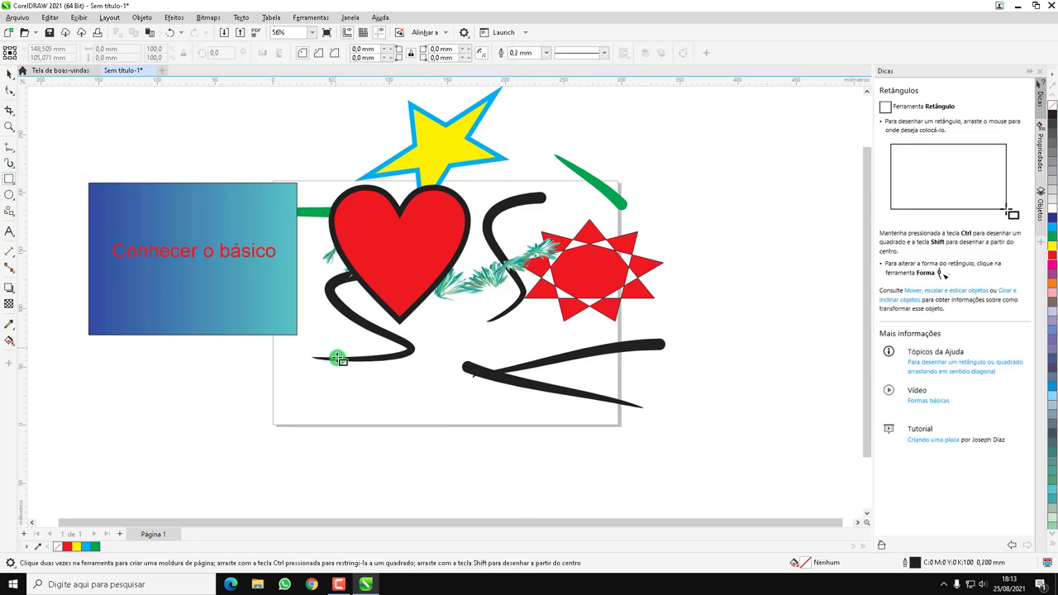
{"action": "left_click_drag", "start_coordinate": [293, 389], "coordinate": [355, 444]}
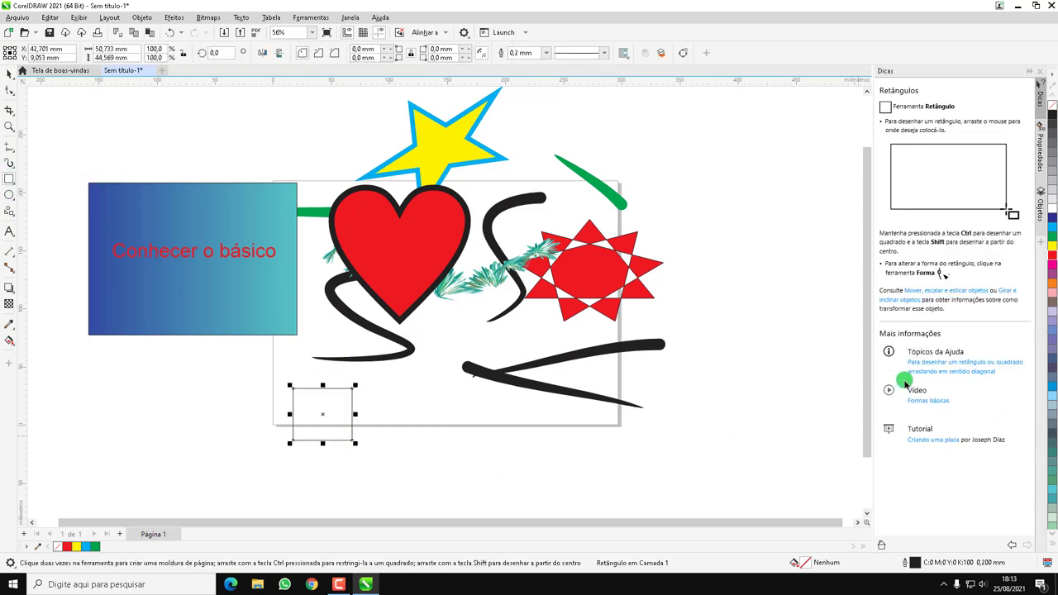
{"action": "left_click", "coordinate": [1052, 285]}
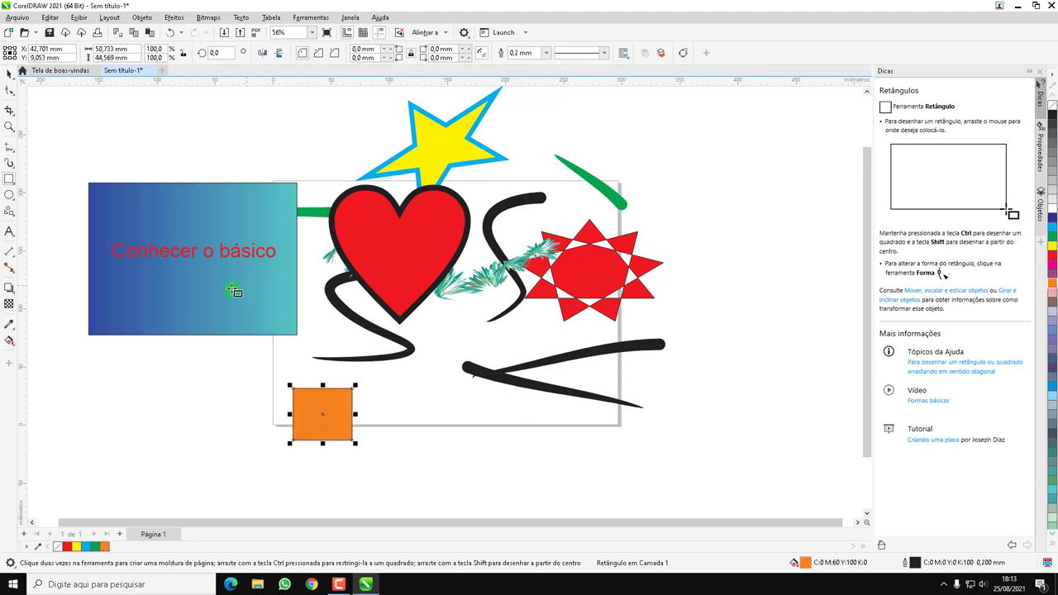
Step: Draw an ellipse about 48 by 57 mm overlapping the orange rectangle's right side and fill it yellow
{"action": "left_click", "coordinate": [9, 193]}
{"action": "left_click", "coordinate": [359, 412]}
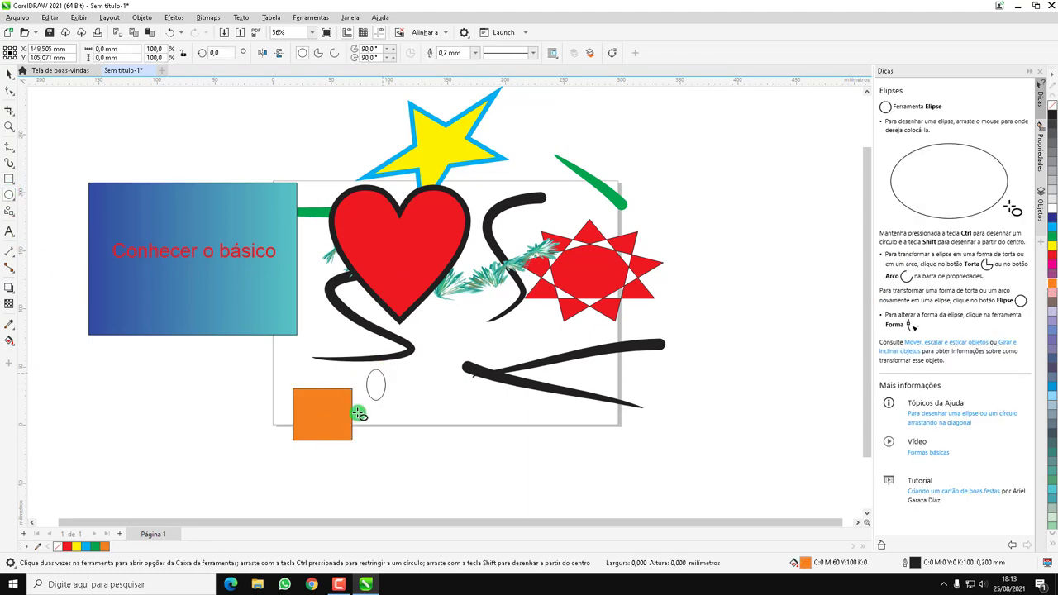
{"action": "left_click_drag", "start_coordinate": [358, 411], "coordinate": [325, 438]}
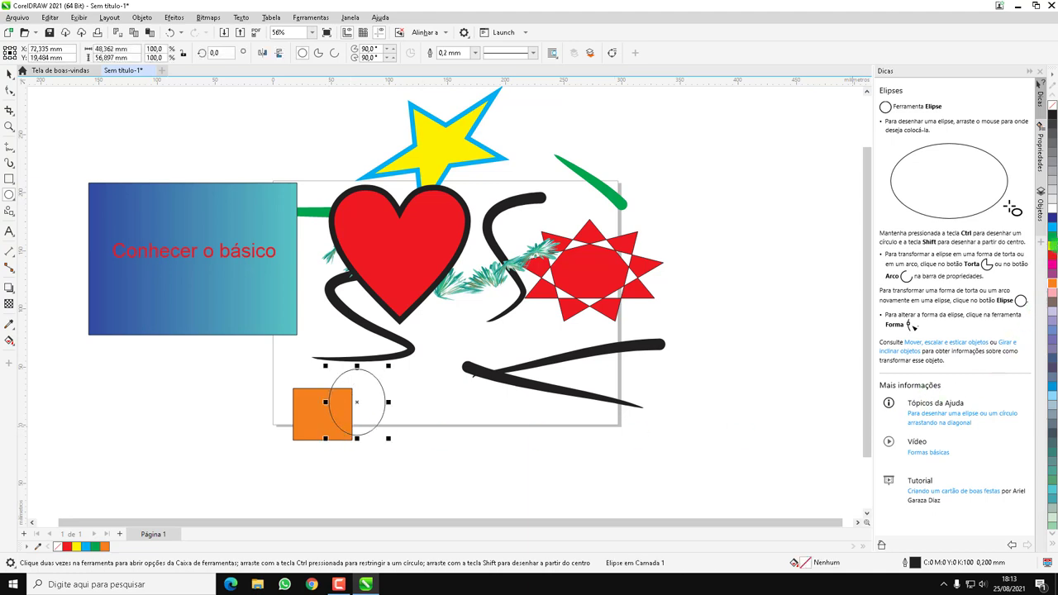
{"action": "left_click", "coordinate": [1053, 246]}
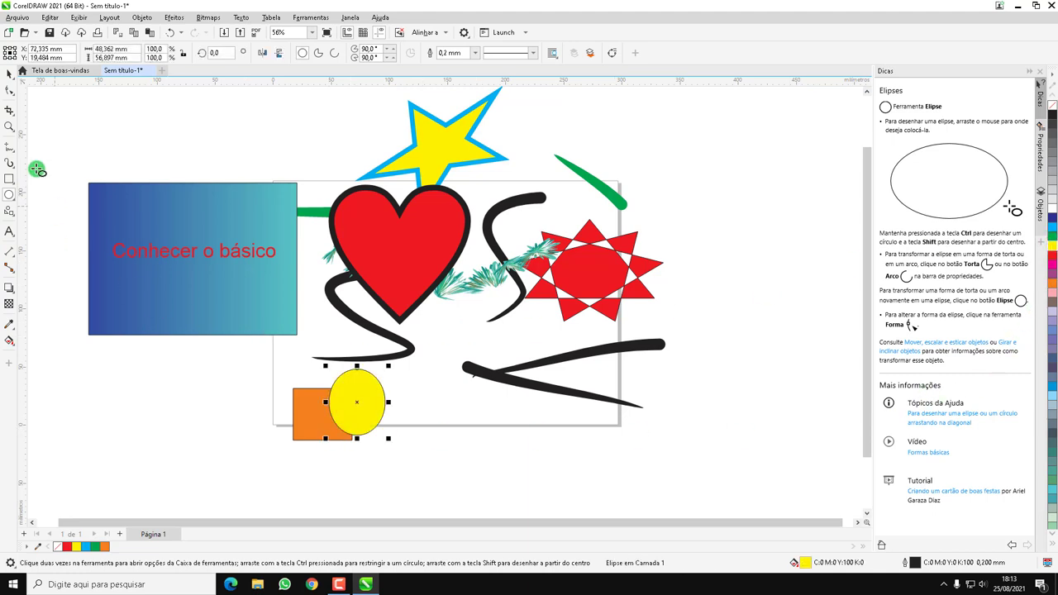
Step: Combine the orange rectangle and yellow ellipse into a single curve, and shift the result slightly down and left
{"action": "left_click", "coordinate": [10, 77]}
{"action": "left_click", "coordinate": [438, 422]}
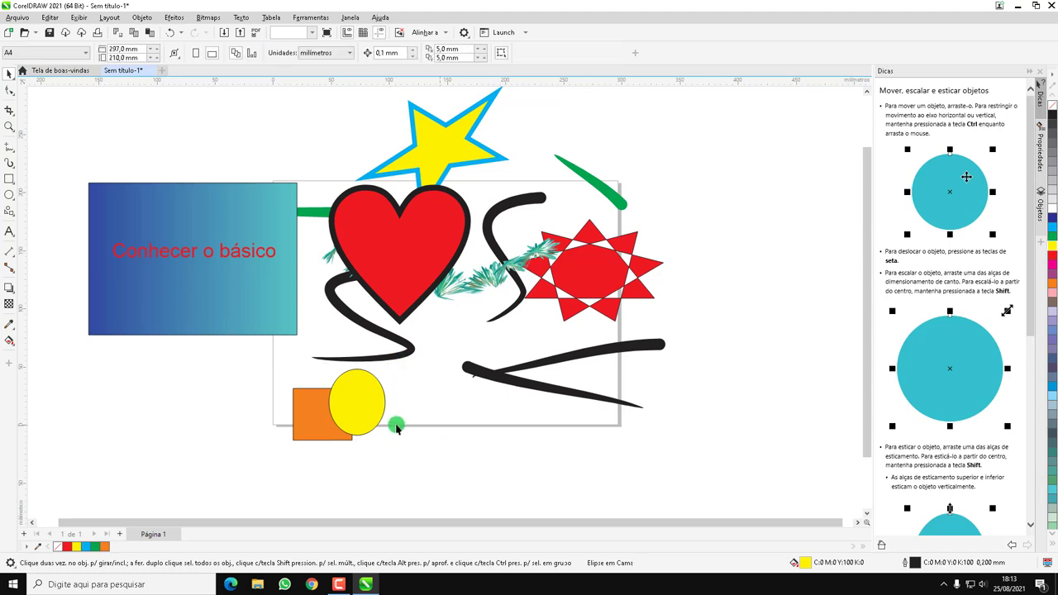
{"action": "left_click_drag", "start_coordinate": [408, 386], "coordinate": [259, 463]}
{"action": "left_click_drag", "start_coordinate": [396, 368], "coordinate": [215, 477]}
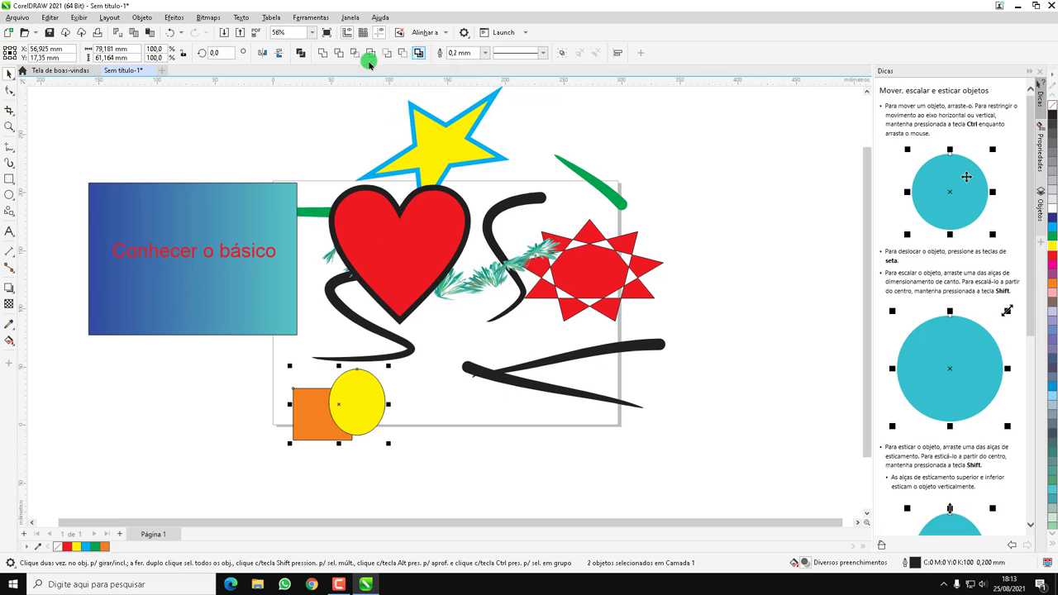
{"action": "left_click", "coordinate": [303, 52]}
{"action": "left_click", "coordinate": [413, 407]}
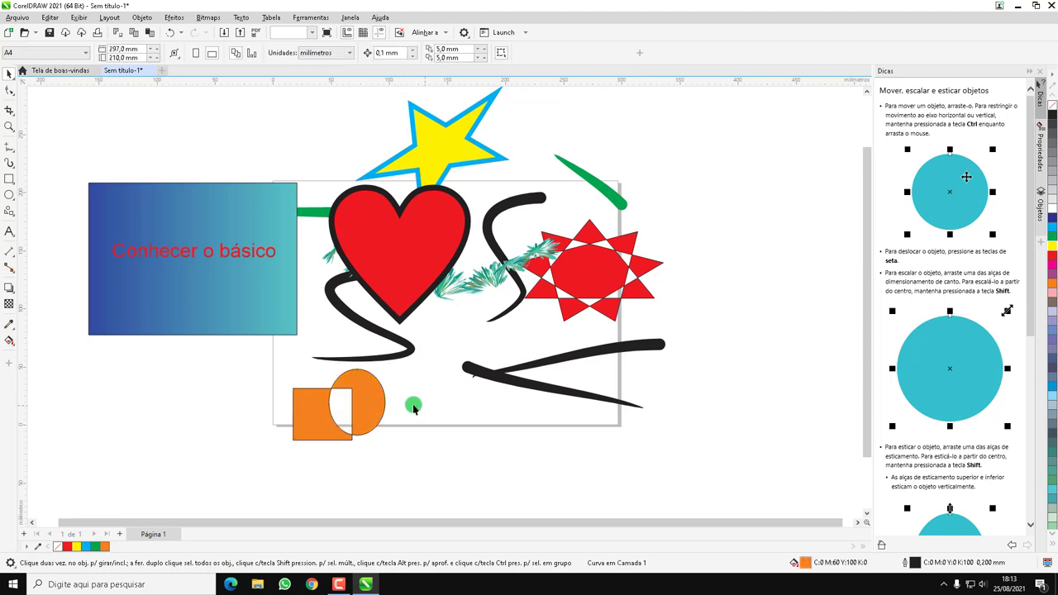
{"action": "mouse_move", "coordinate": [382, 403]}
{"action": "left_mouse_down"}
{"action": "mouse_move", "coordinate": [485, 420]}
{"action": "mouse_move", "coordinate": [372, 420]}
{"action": "left_mouse_up"}
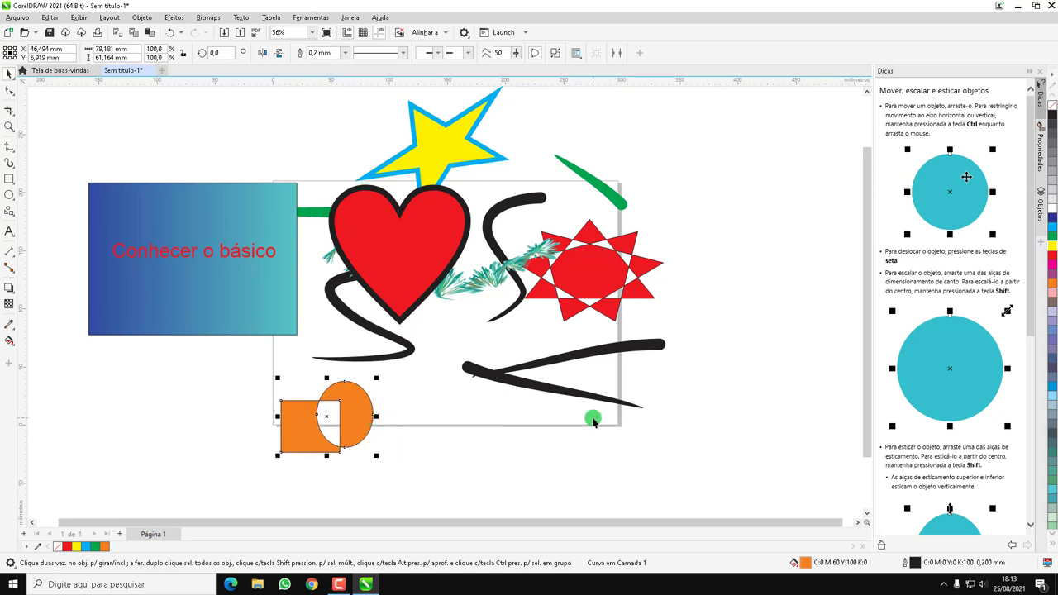
Step: Undo the move and the combining of the orange rectangle and yellow ellipse
{"action": "key", "text": "ctrl+z"}
{"action": "key", "text": "ctrl+z"}
{"action": "key", "text": "ctrl+z"}
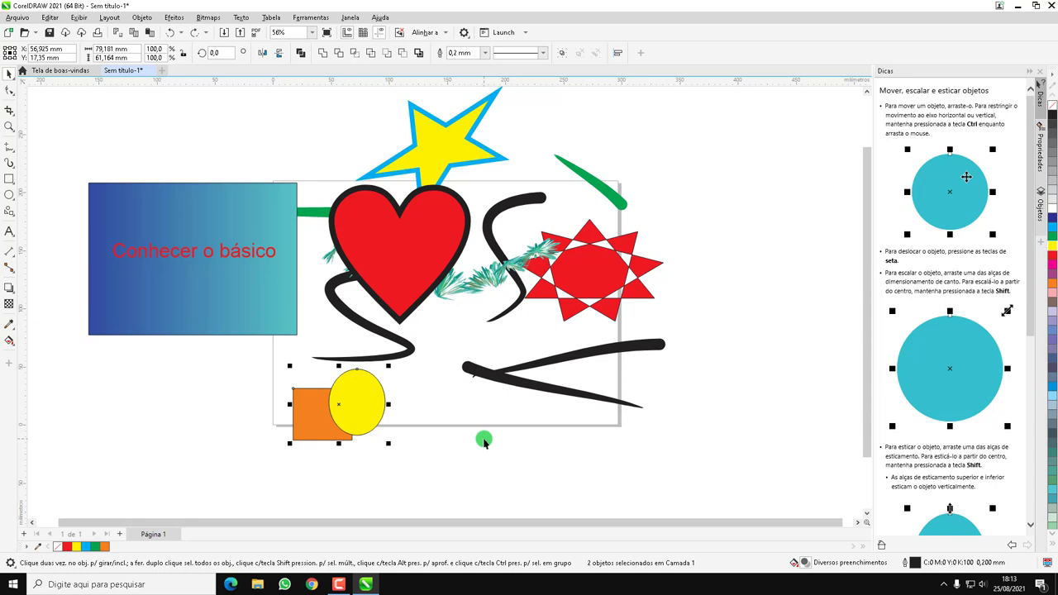
Step: Weld a copy of the overlapping rectangle and ellipse into one shape and place it to the right of the red star
{"action": "left_click_drag", "start_coordinate": [384, 408], "coordinate": [687, 422]}
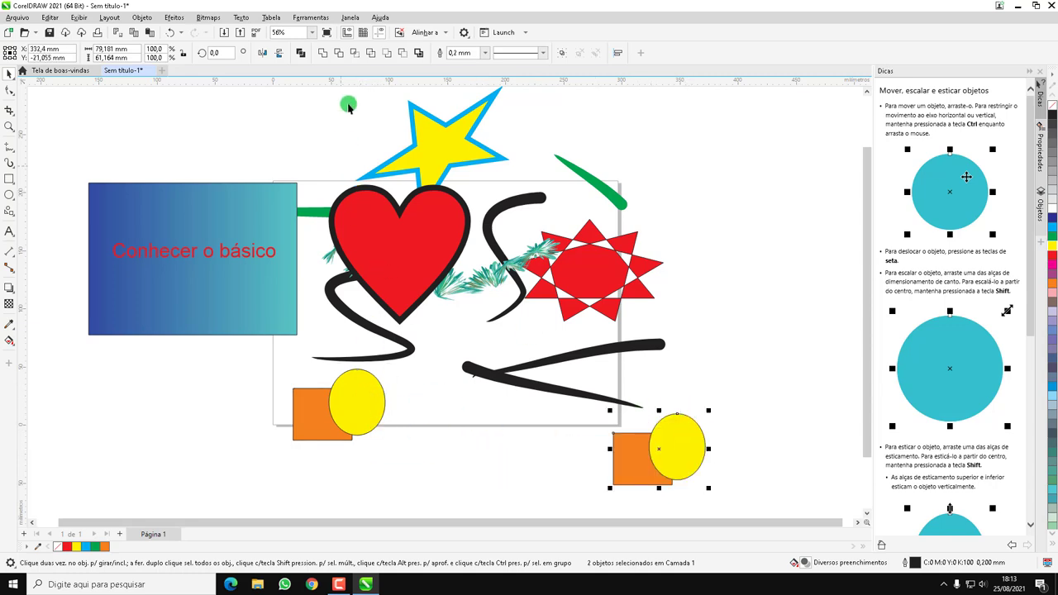
{"action": "left_click", "coordinate": [320, 53]}
{"action": "left_click", "coordinate": [747, 361]}
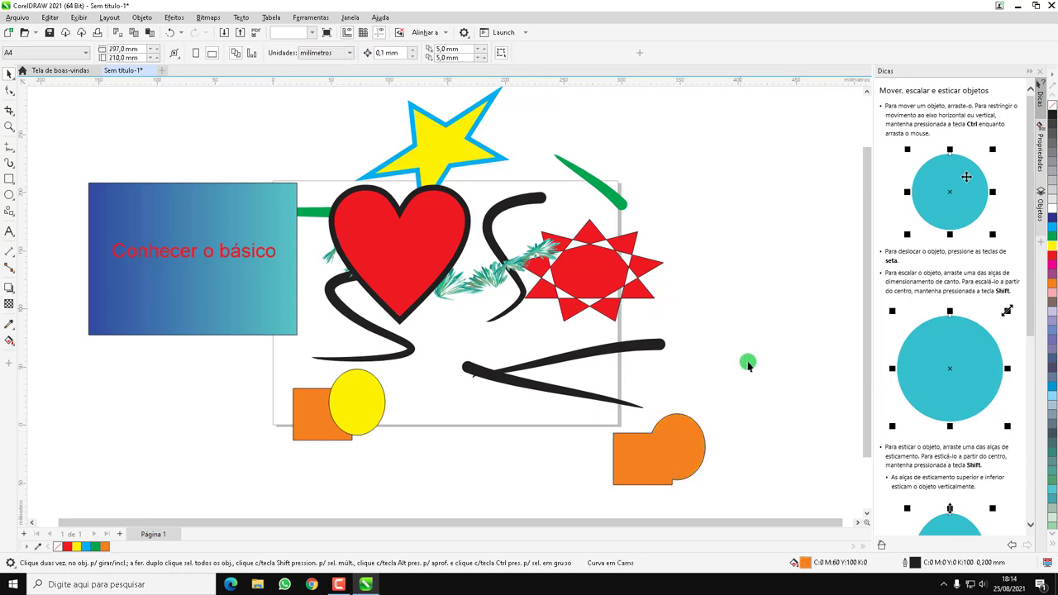
{"action": "left_click_drag", "start_coordinate": [687, 472], "coordinate": [741, 275]}
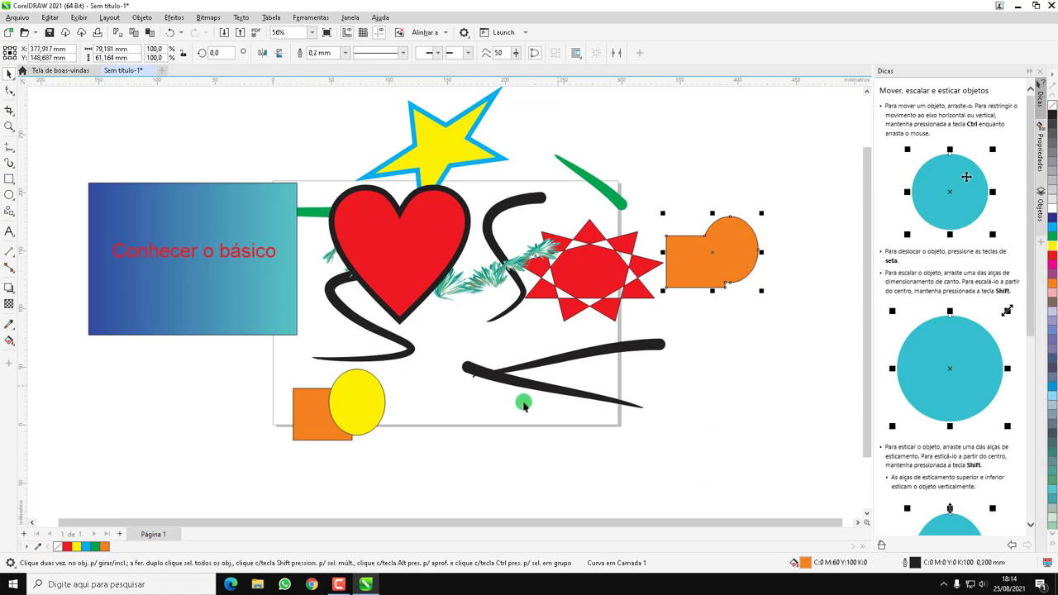
Step: Copy the rectangle and ellipse pair, trim the copied rectangle with the ellipse, separate the two, and place both below the welded shape
{"action": "left_click_drag", "start_coordinate": [408, 374], "coordinate": [283, 451]}
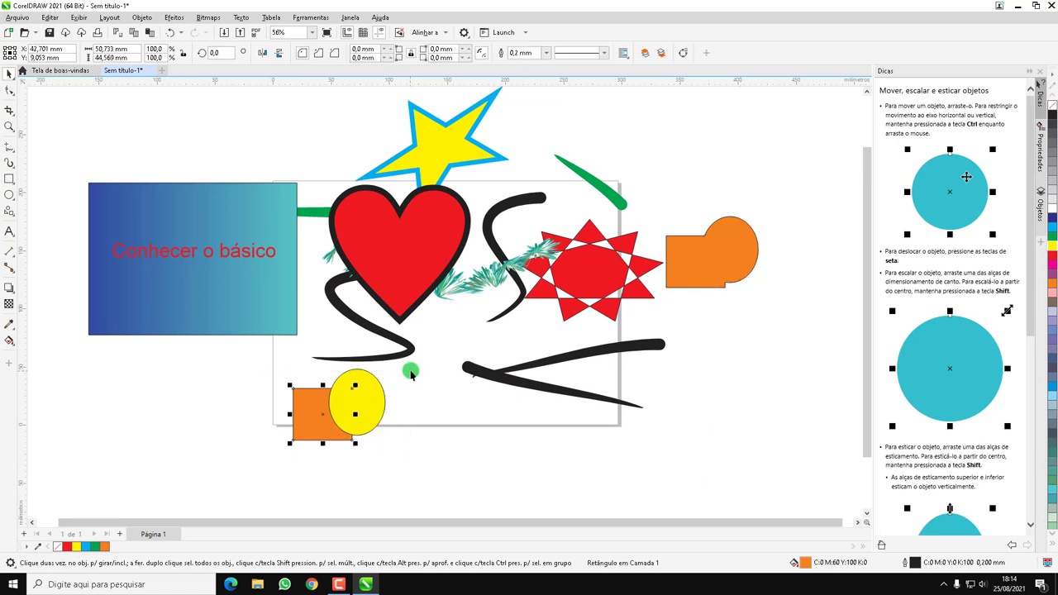
{"action": "left_click_drag", "start_coordinate": [414, 364], "coordinate": [191, 496]}
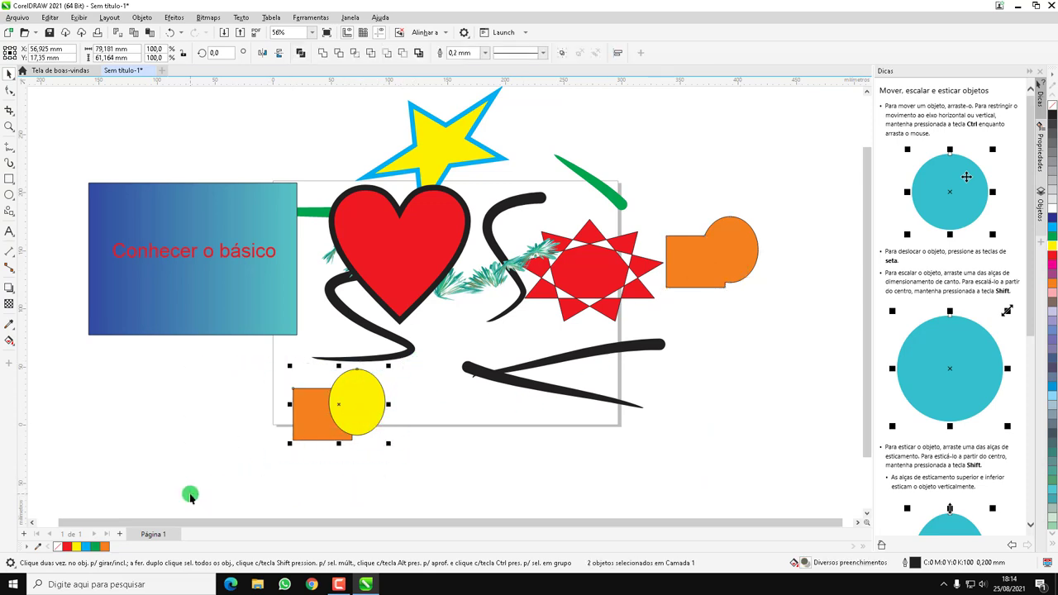
{"action": "mouse_move", "coordinate": [337, 420]}
{"action": "left_mouse_down"}
{"action": "mouse_move", "coordinate": [619, 435]}
{"action": "mouse_move", "coordinate": [628, 467]}
{"action": "left_mouse_up"}
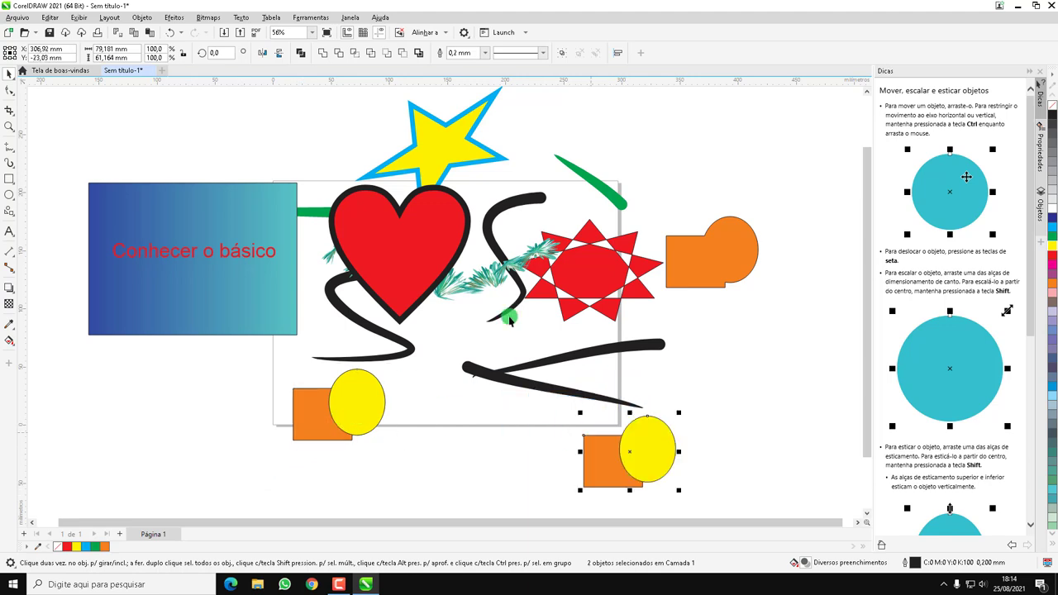
{"action": "left_click", "coordinate": [345, 56]}
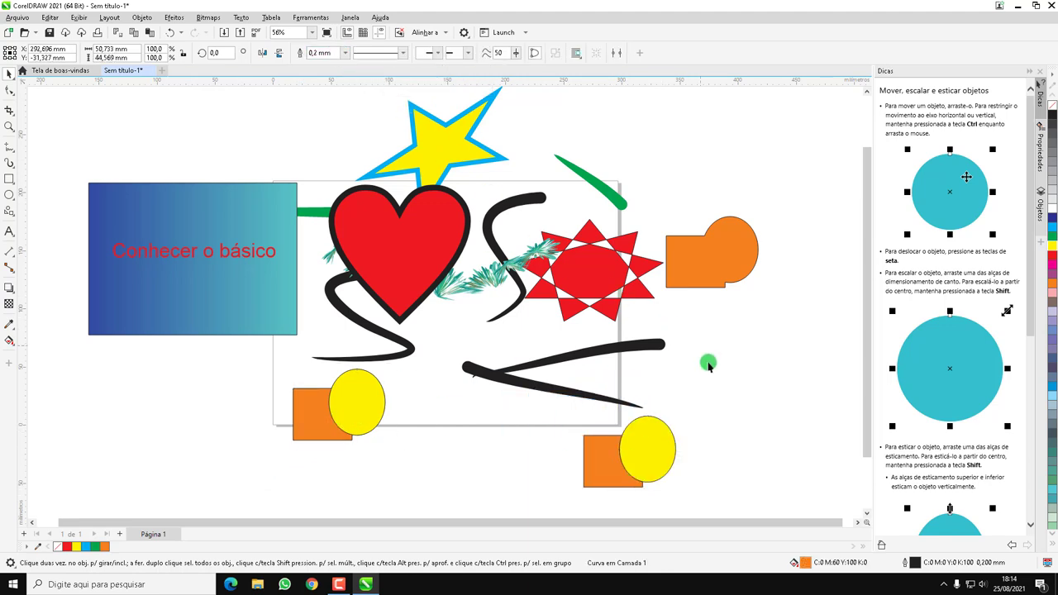
{"action": "left_click_drag", "start_coordinate": [656, 458], "coordinate": [695, 444]}
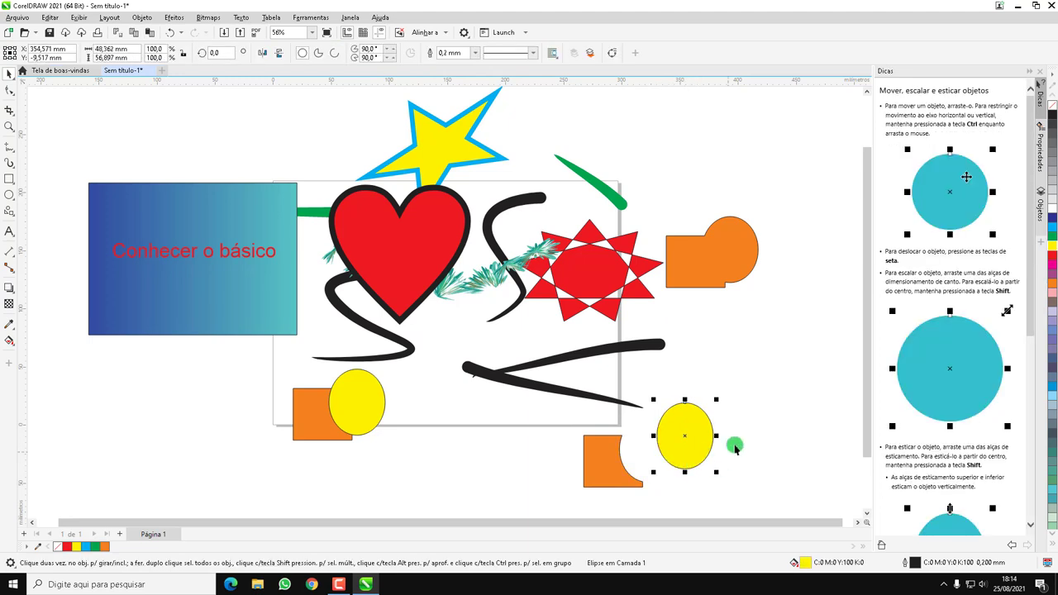
{"action": "left_click_drag", "start_coordinate": [766, 382], "coordinate": [514, 454]}
{"action": "left_click_drag", "start_coordinate": [607, 406], "coordinate": [682, 285]}
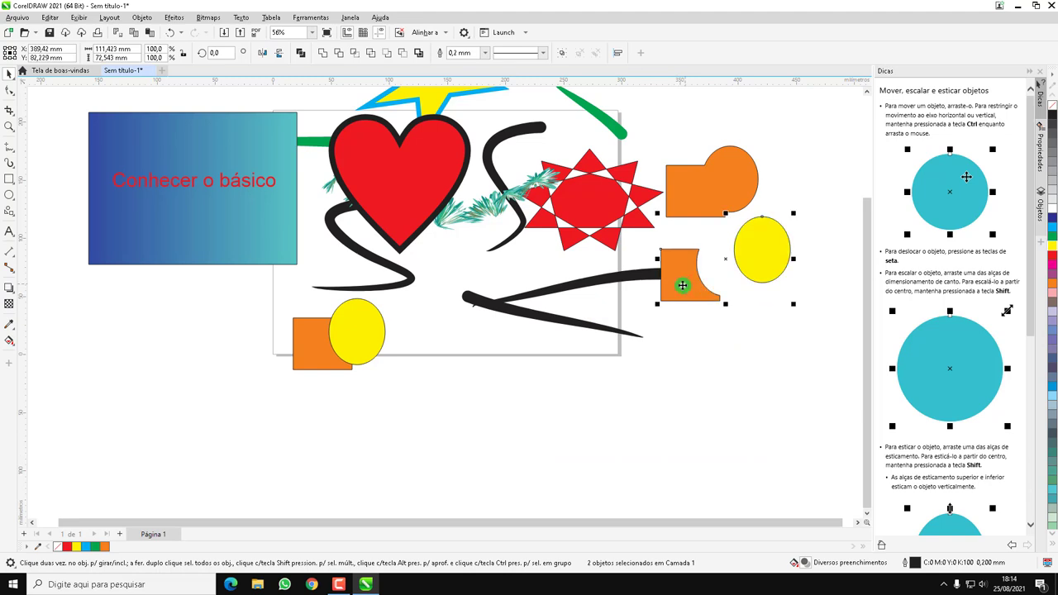
Step: Create the intersection of another copy of the rectangle and ellipse below the page, and move the copied ellipse aside
{"action": "left_click_drag", "start_coordinate": [415, 288], "coordinate": [291, 400]}
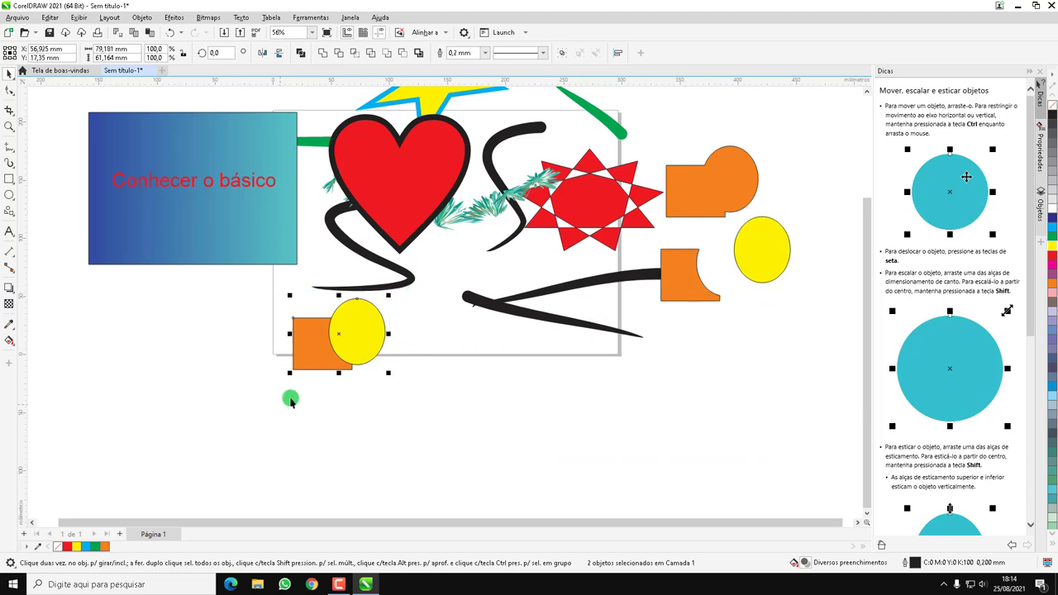
{"action": "left_click_drag", "start_coordinate": [342, 344], "coordinate": [590, 428]}
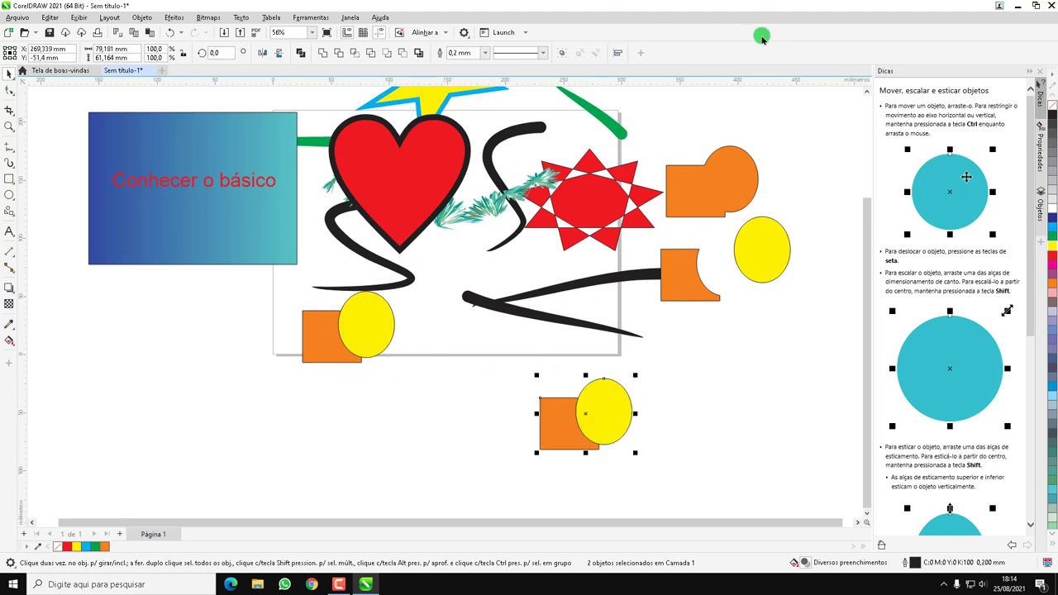
{"action": "left_click", "coordinate": [351, 53]}
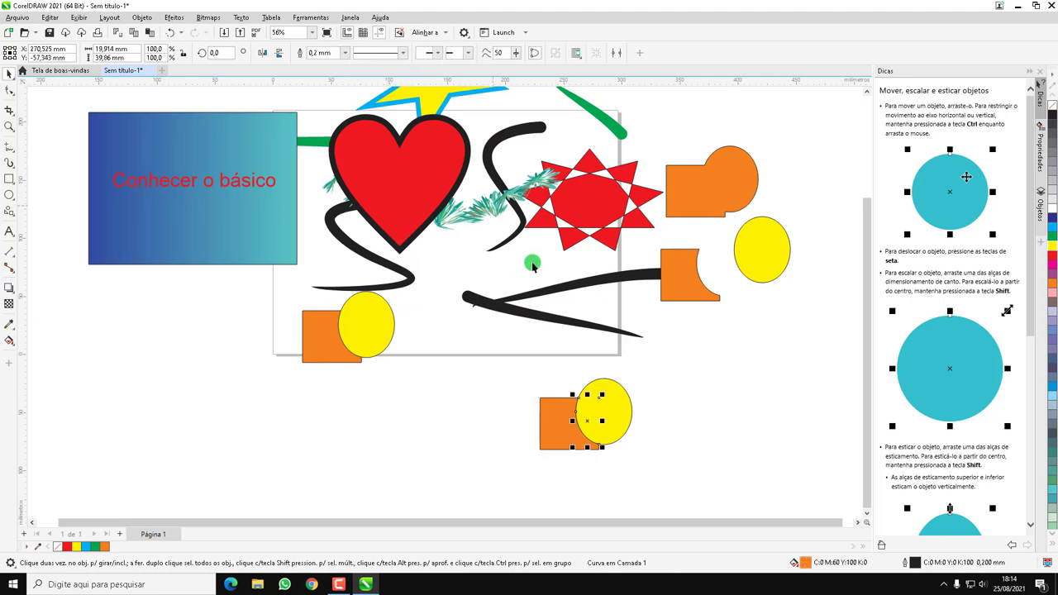
{"action": "left_click", "coordinate": [653, 403]}
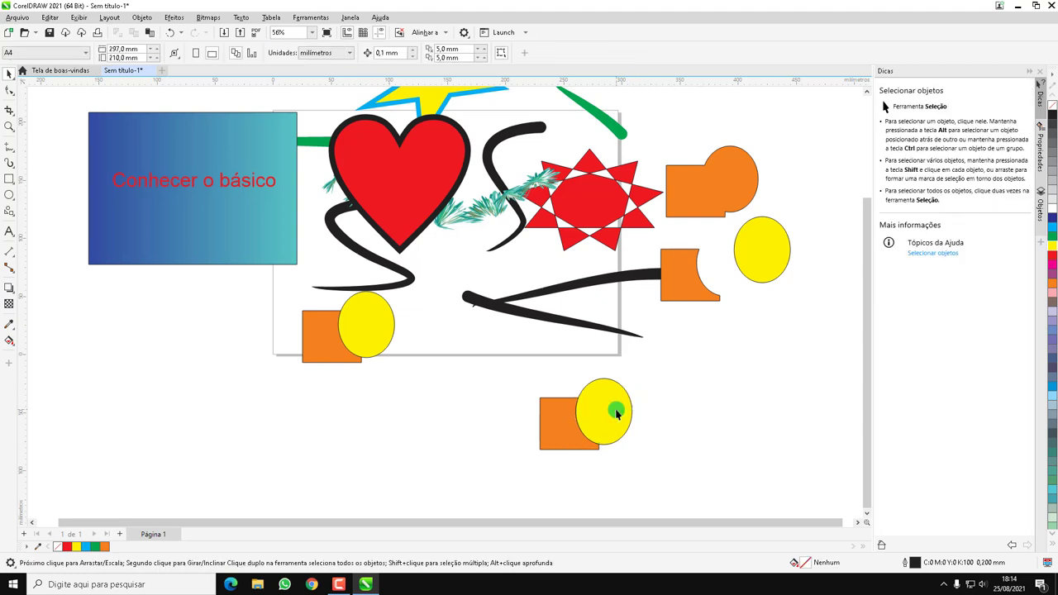
{"action": "left_click_drag", "start_coordinate": [617, 409], "coordinate": [680, 409]}
{"action": "left_click", "coordinate": [753, 378]}
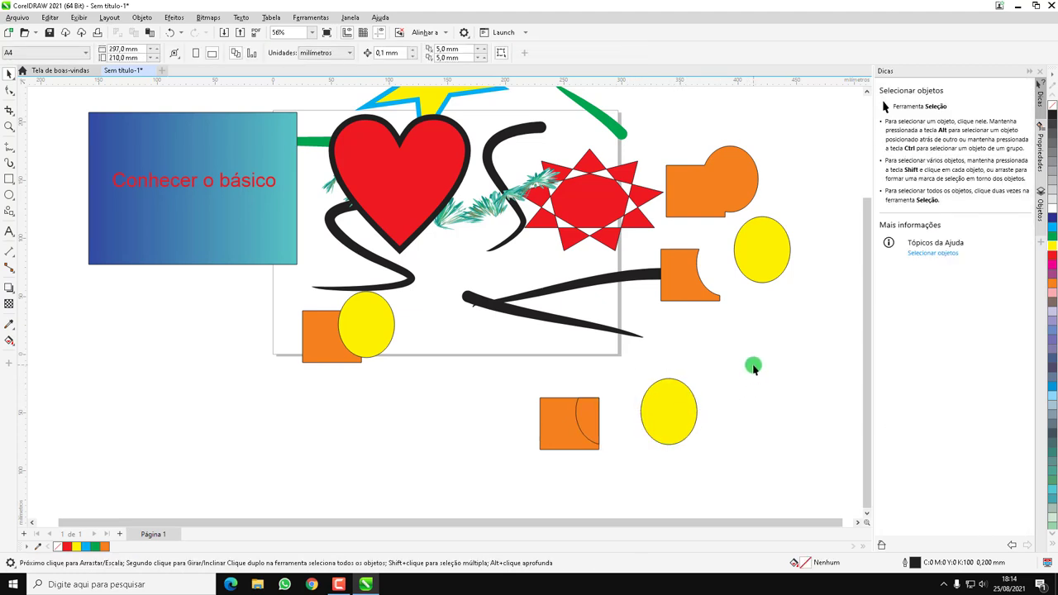
Step: Move the intersection piece with its rectangle and ellipse to below the trimmed shapes, and deselect them
{"action": "left_click_drag", "start_coordinate": [753, 365], "coordinate": [534, 490]}
{"action": "left_click_drag", "start_coordinate": [579, 424], "coordinate": [701, 349]}
{"action": "left_click", "coordinate": [550, 408]}
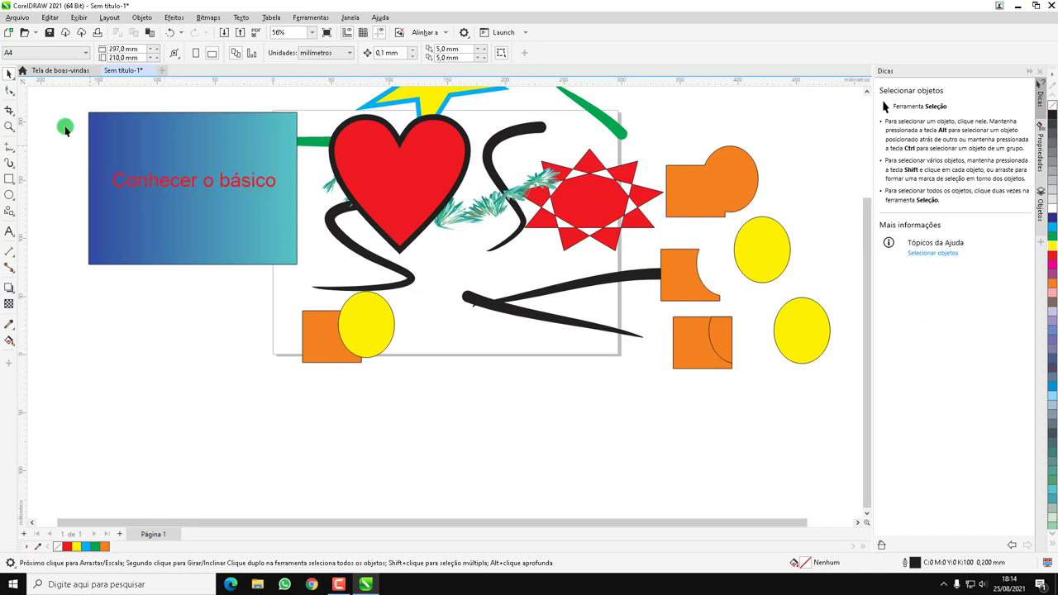
Step: Save the drawing under the name 1 as a CDR - CorelDRAW file in the Área de Trabalho folder
{"action": "left_click", "coordinate": [20, 17]}
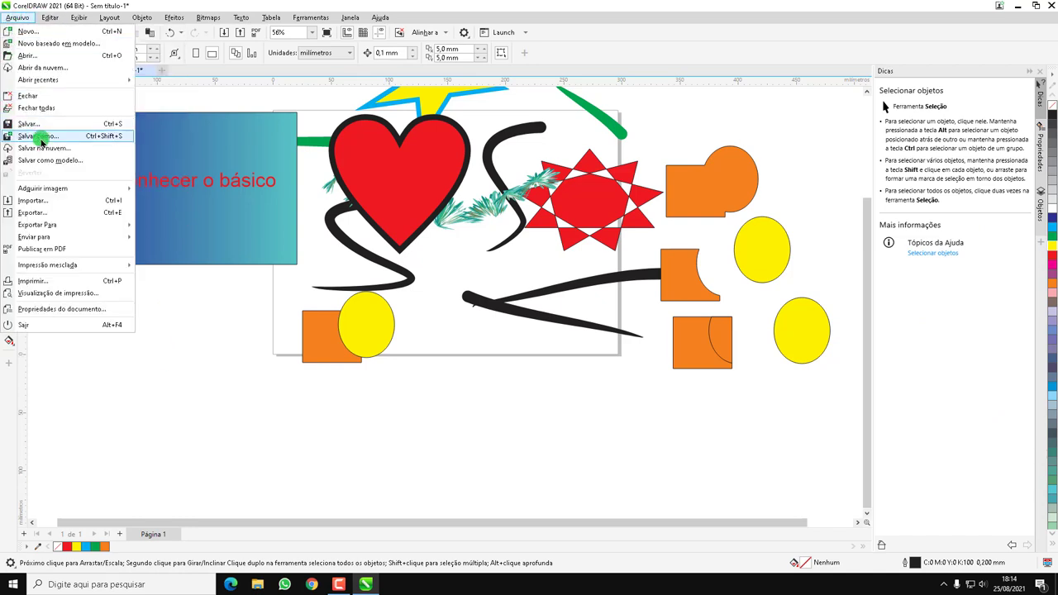
{"action": "left_click", "coordinate": [39, 137]}
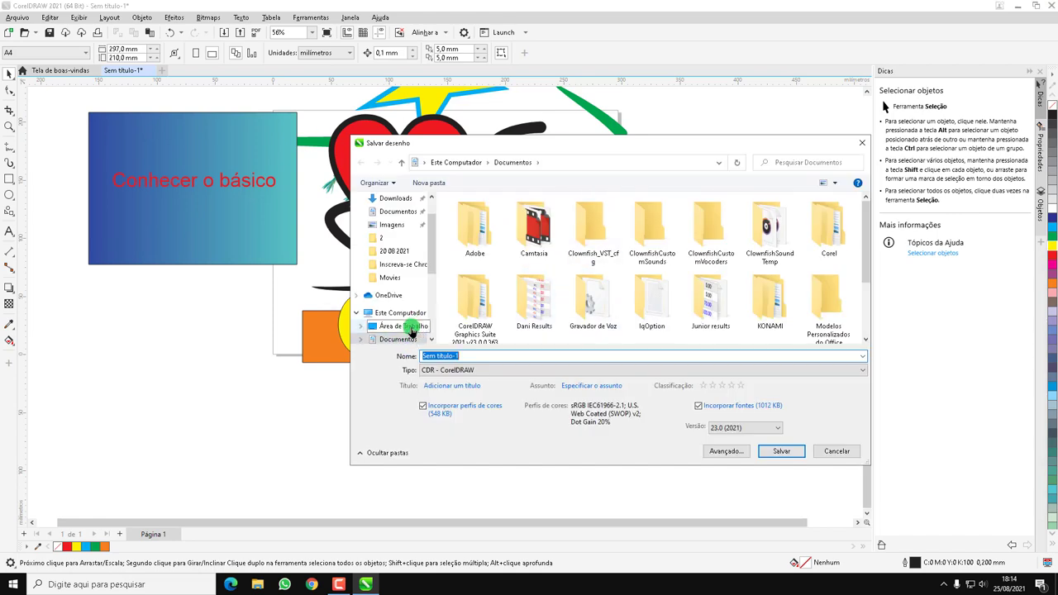
{"action": "left_click", "coordinate": [405, 326]}
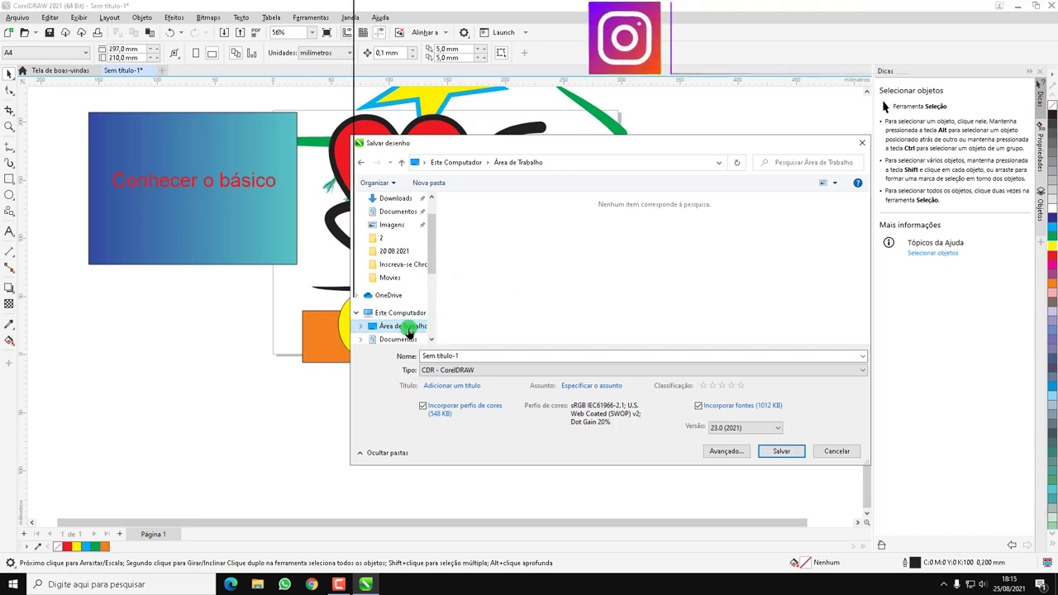
{"action": "left_click", "coordinate": [515, 356]}
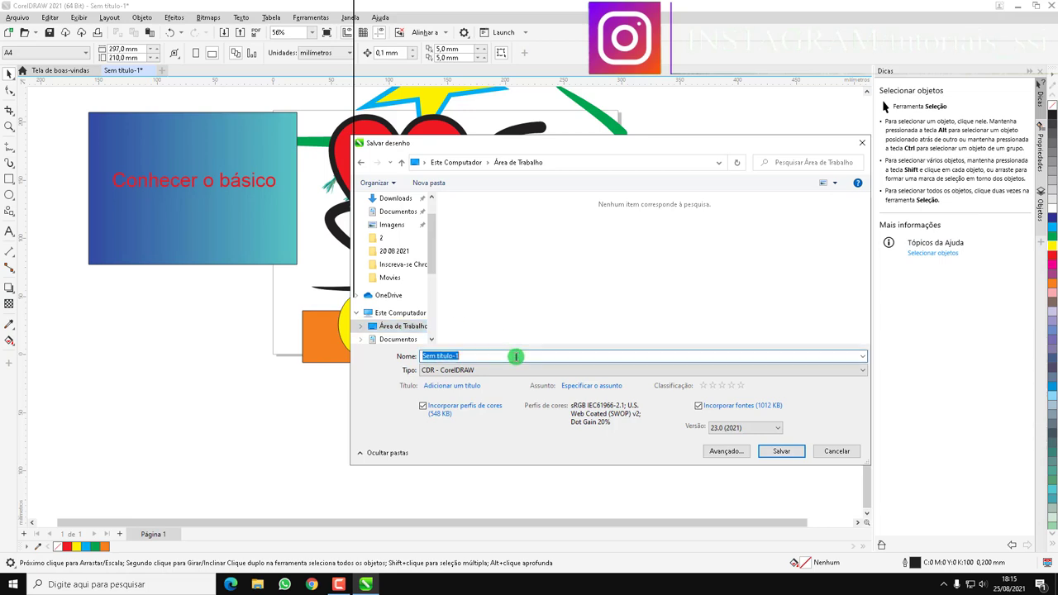
{"action": "left_click", "coordinate": [611, 292]}
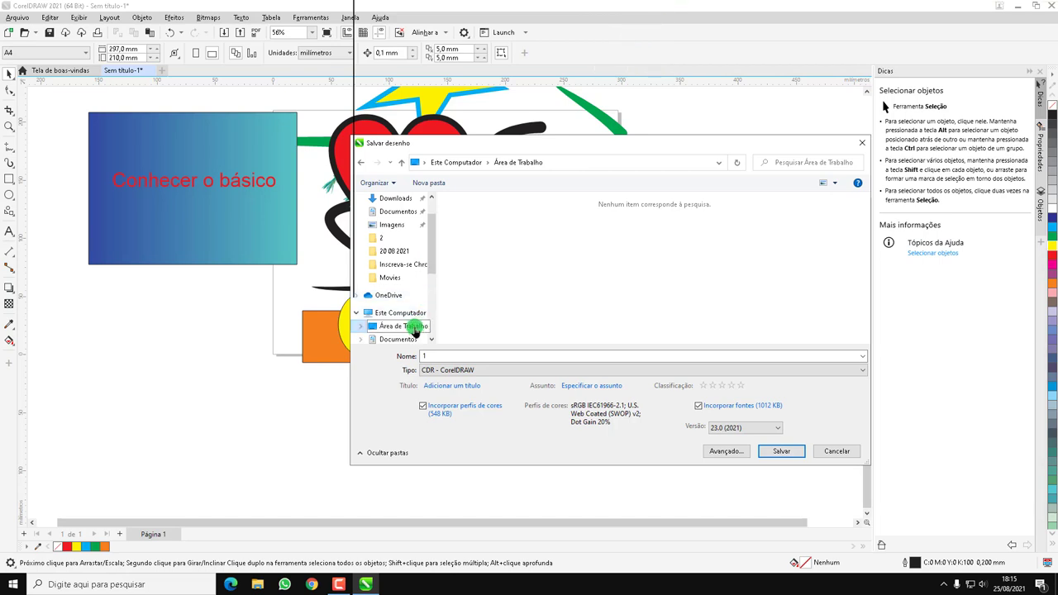
{"action": "left_click", "coordinate": [779, 452]}
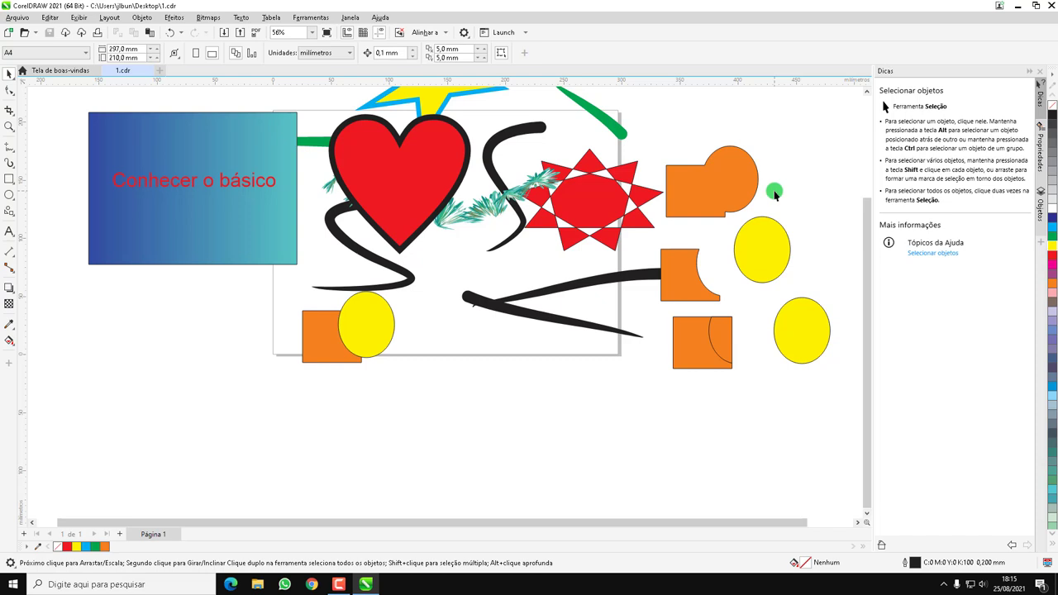
Step: Move the gradient rectangle away from the text "Conhecer o básico", place it back behind the text slightly lower, and deselect it
{"action": "left_click", "coordinate": [255, 202]}
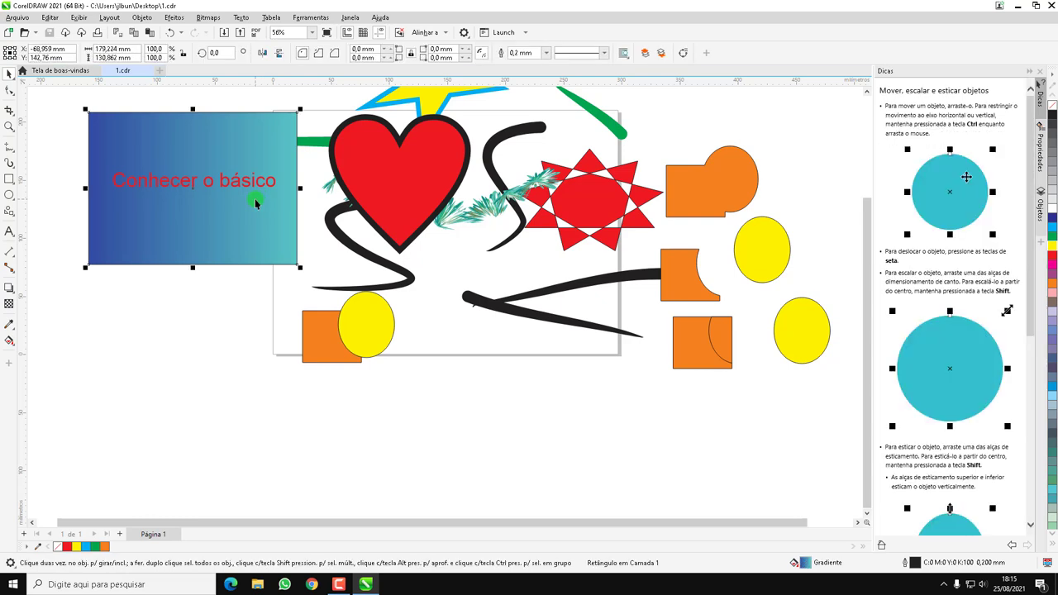
{"action": "left_click_drag", "start_coordinate": [254, 202], "coordinate": [221, 200]}
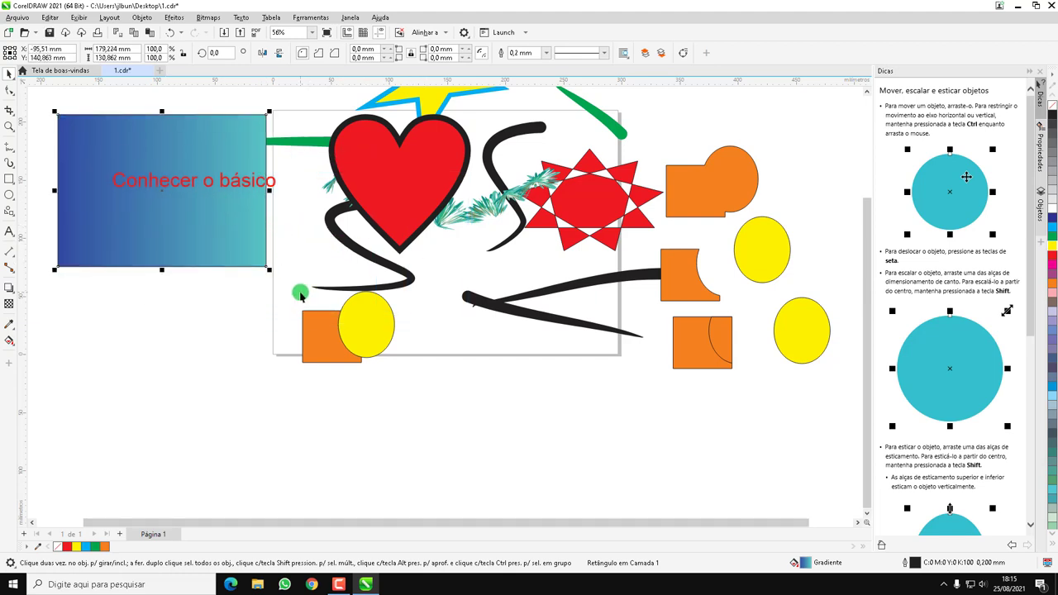
{"action": "left_click_drag", "start_coordinate": [252, 248], "coordinate": [275, 252]}
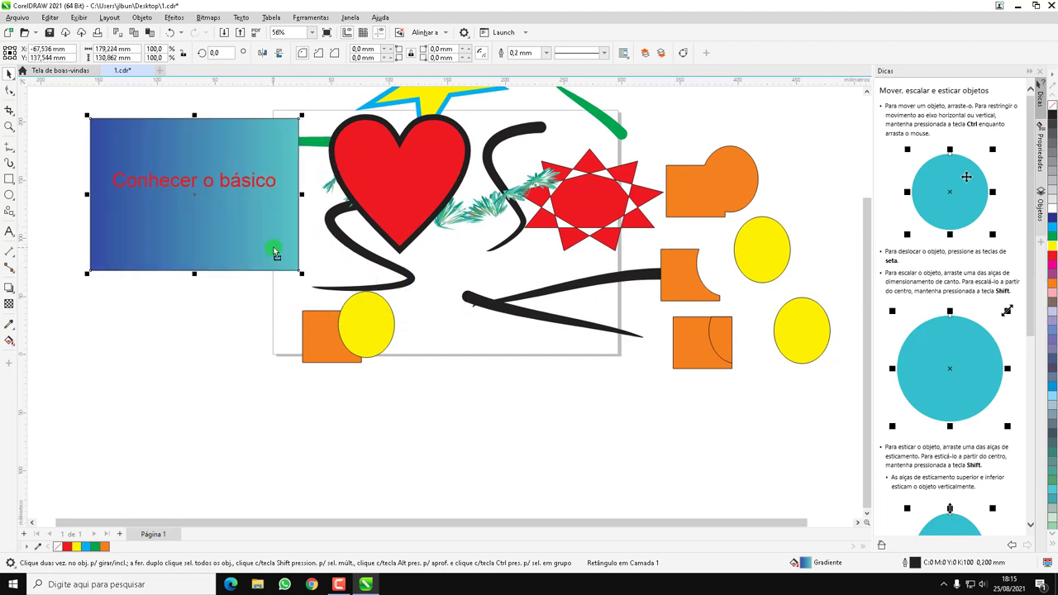
{"action": "left_click", "coordinate": [256, 355]}
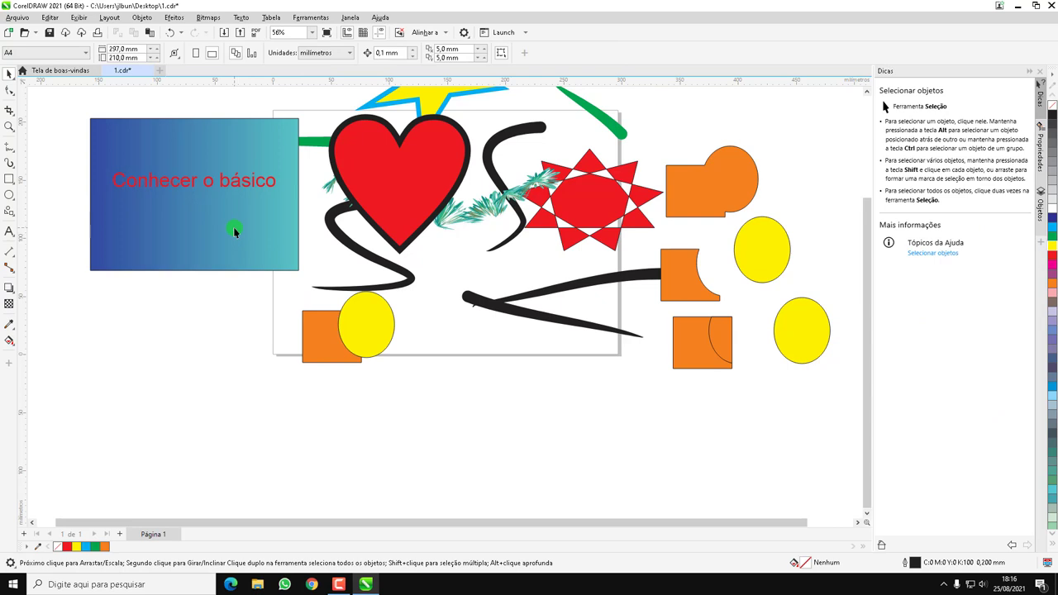